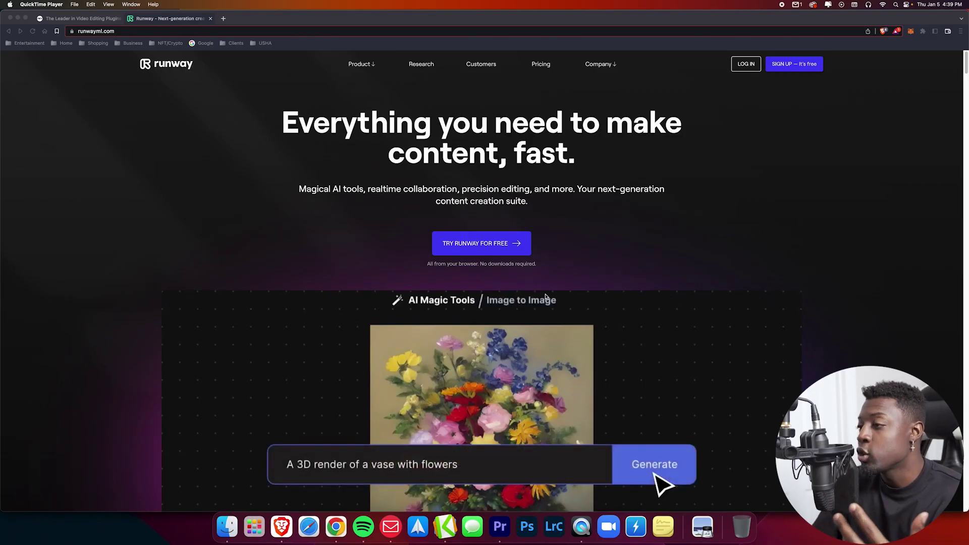
# Step: Go from Runway's public homepage to the web app and open the Untitled green-screen project
pyautogui.click(138, 31)
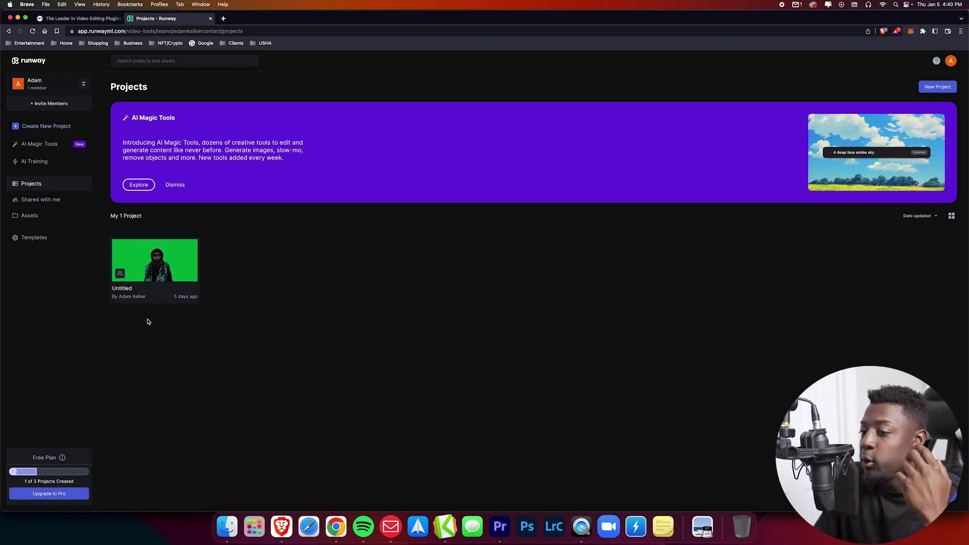
pyautogui.click(130, 291)
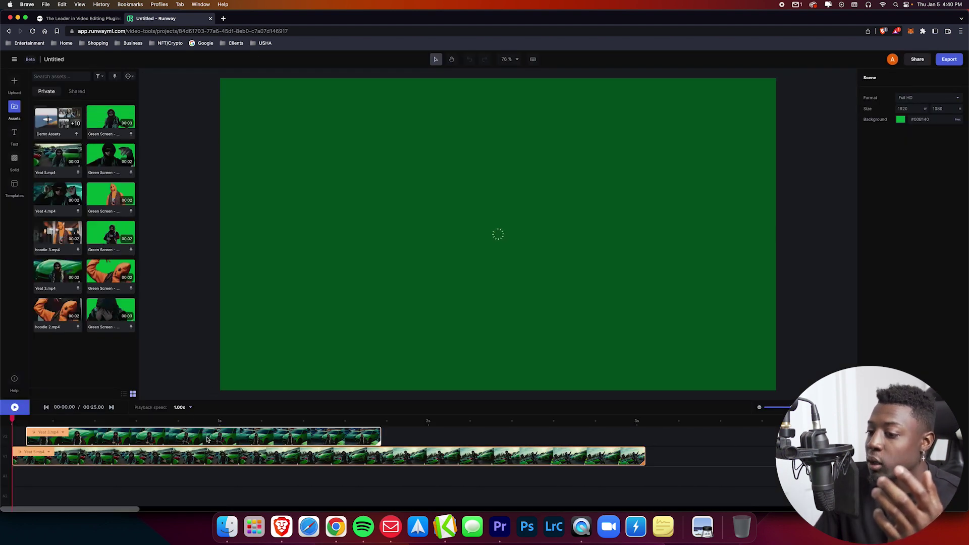
# Step: Replace the Yeat 3.mp4 timeline clip with Uzi 1.mp4 from the Uzi folder, scrubbing past the black opening
pyautogui.click(207, 440)
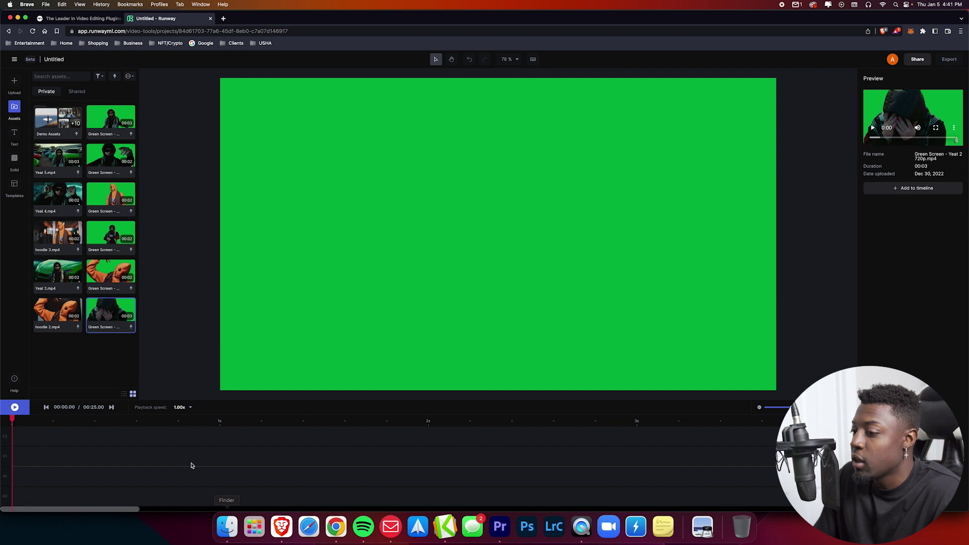
pyautogui.click(227, 526)
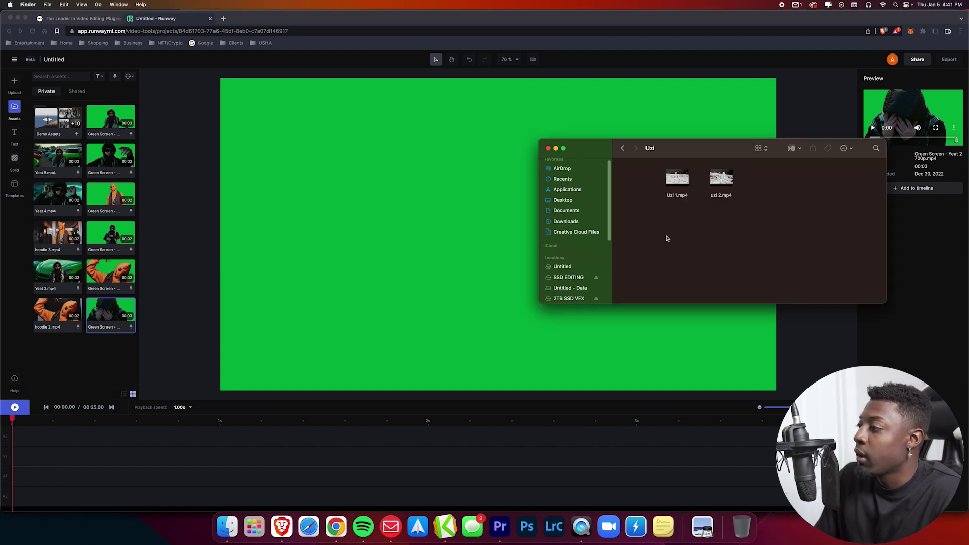
pyautogui.moveTo(701, 152); pyautogui.dragTo(578, 179)
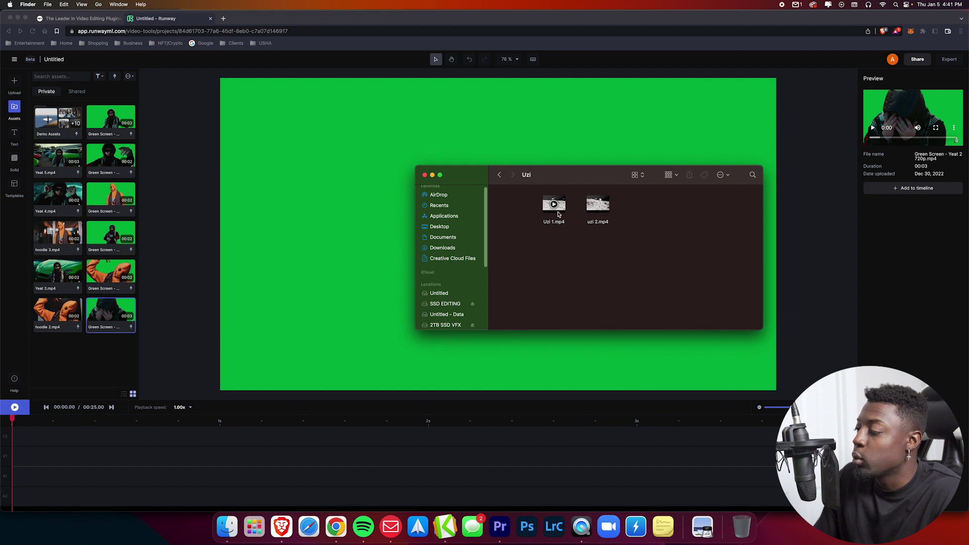
pyautogui.moveTo(561, 211); pyautogui.dragTo(52, 439)
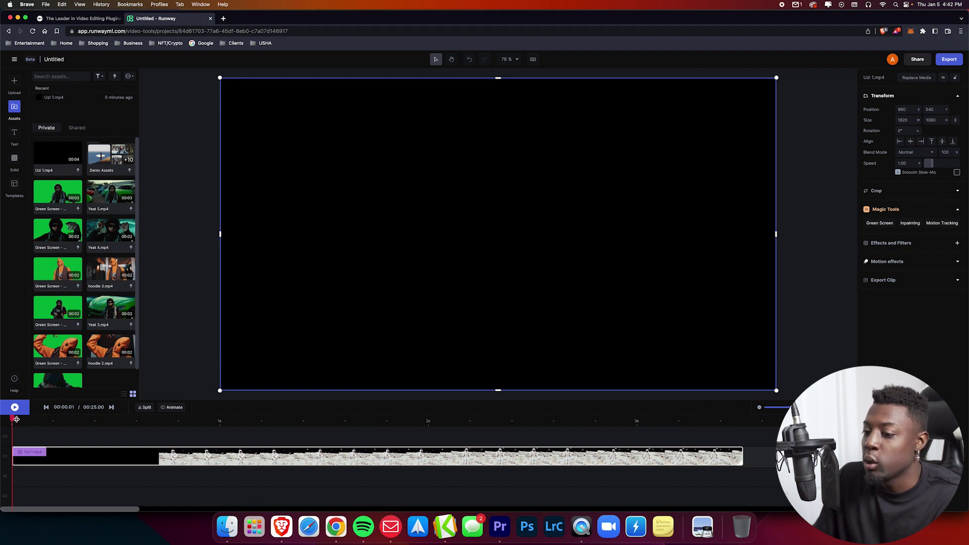
pyautogui.moveTo(16, 420); pyautogui.dragTo(363, 457)
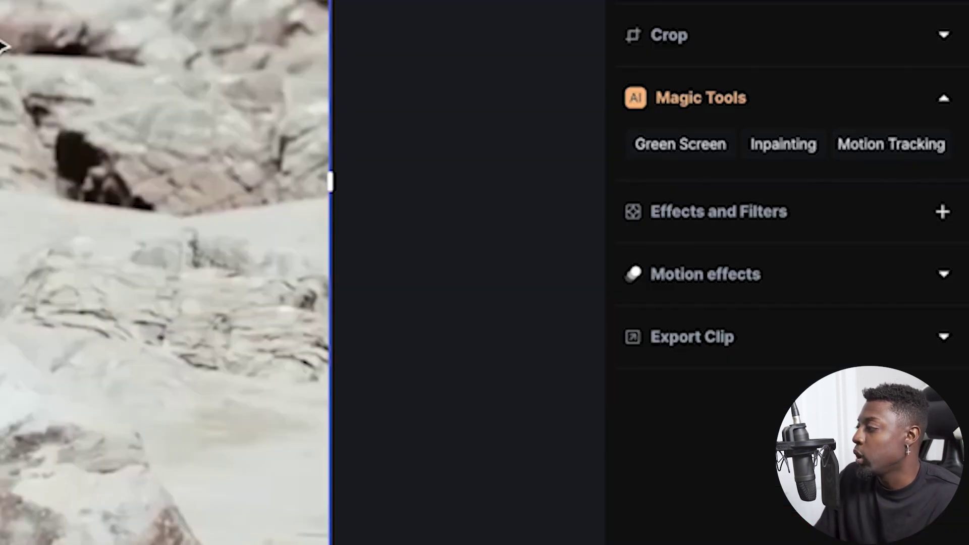
# Step: Launch the Green Screen magic tool on the Uzi 1.mp4 clip
pyautogui.click(677, 152)
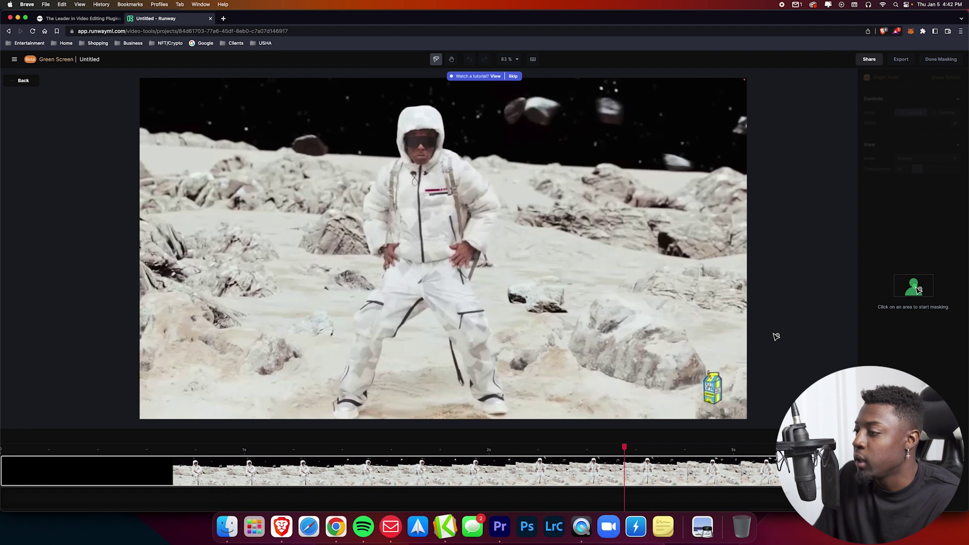
# Step: On the first frame, mask the astronaut with include points on the hood, trousers and boots
pyautogui.moveTo(159, 455); pyautogui.dragTo(102, 451)
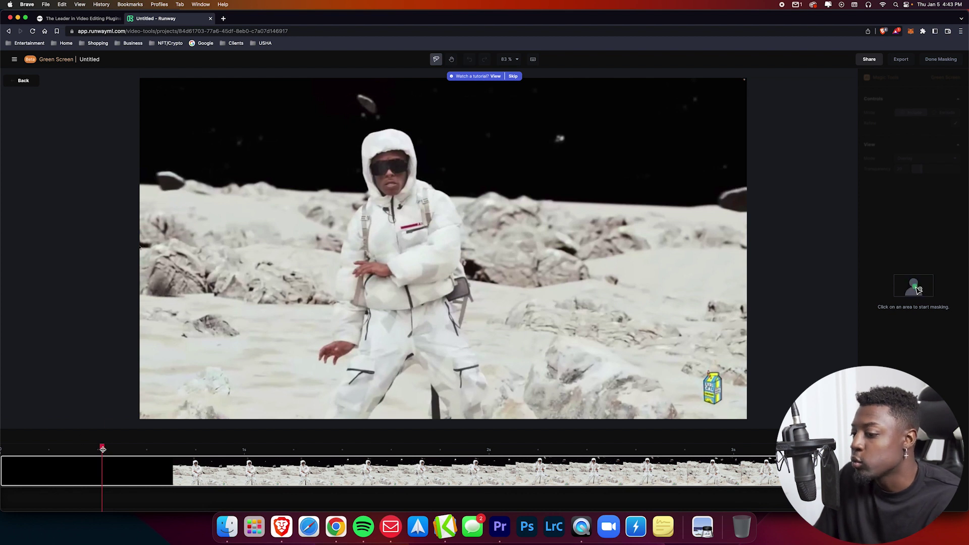
pyautogui.moveTo(96, 448); pyautogui.dragTo(4, 447)
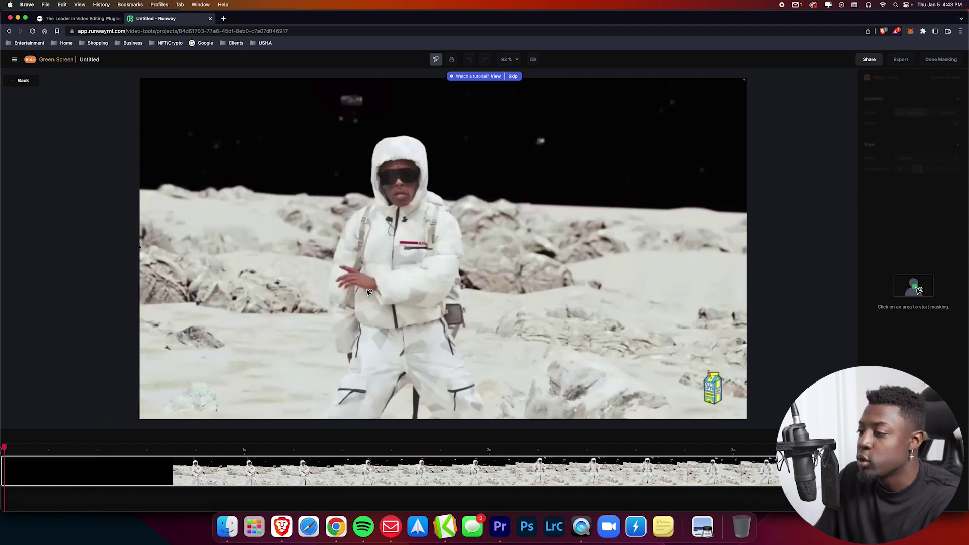
pyautogui.click(400, 243)
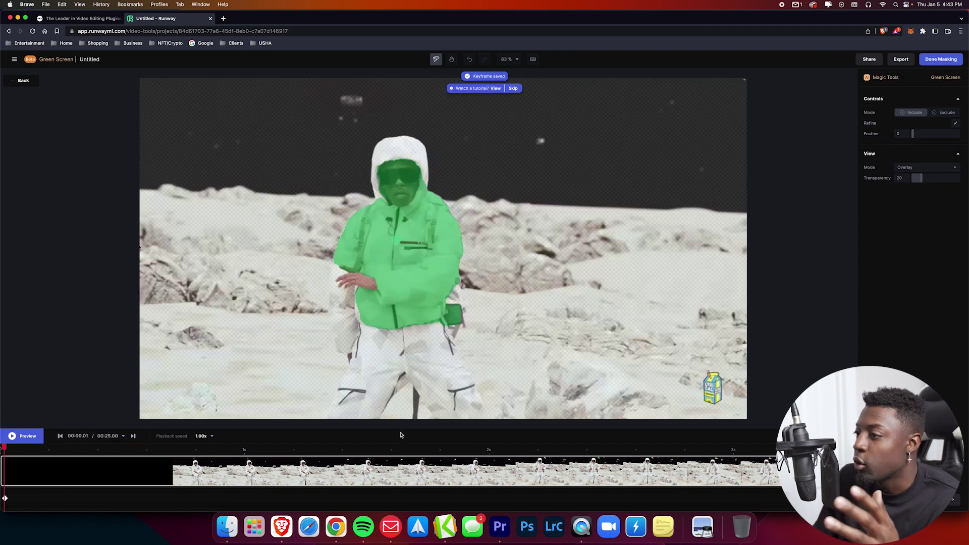
pyautogui.click(421, 149)
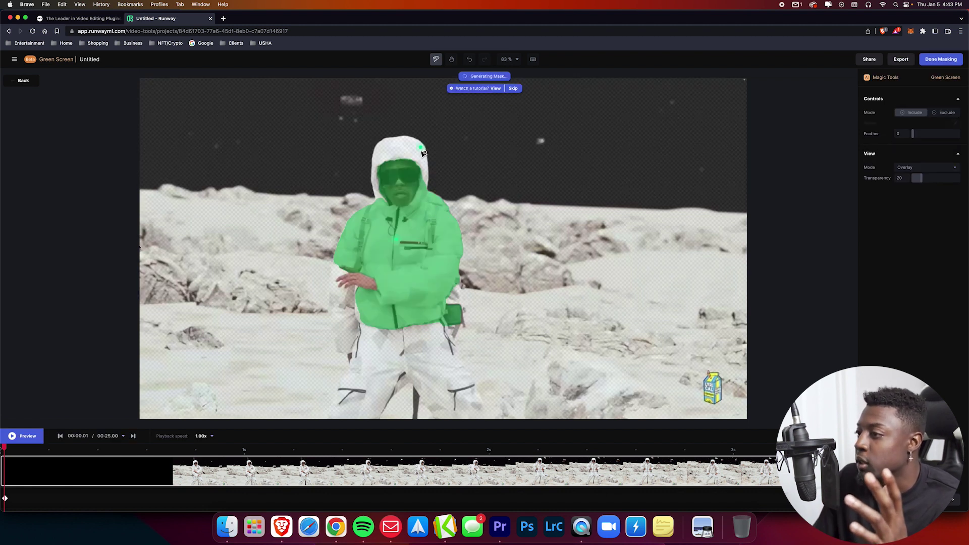
pyautogui.click(343, 329)
pyautogui.click(343, 412)
pyautogui.click(380, 396)
pyautogui.click(466, 400)
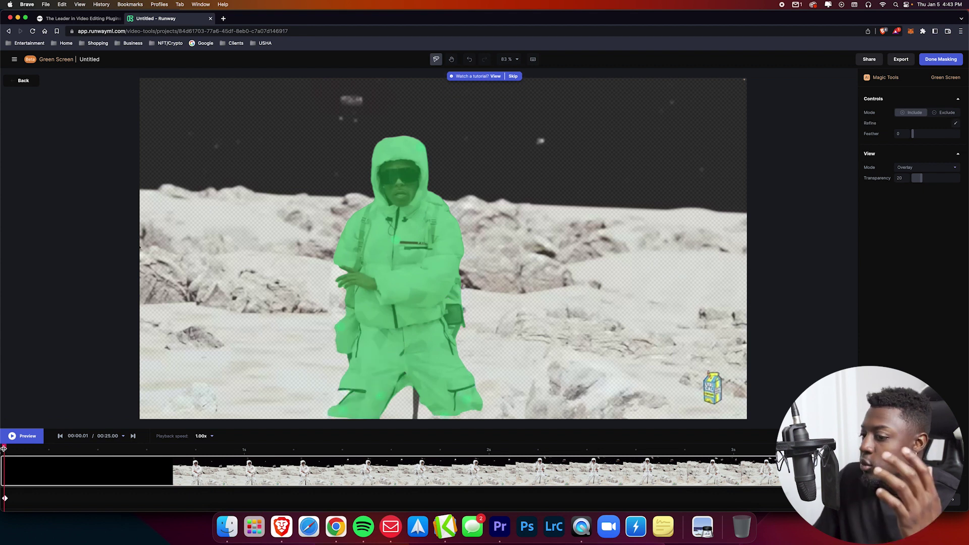
# Step: Add the left hip to the mask on a later frame, play it back, then return to 0.21 seconds
pyautogui.moveTo(7, 448)
pyautogui.mouseDown()
pyautogui.moveTo(61, 448)
pyautogui.moveTo(12, 448)
pyautogui.mouseUp()
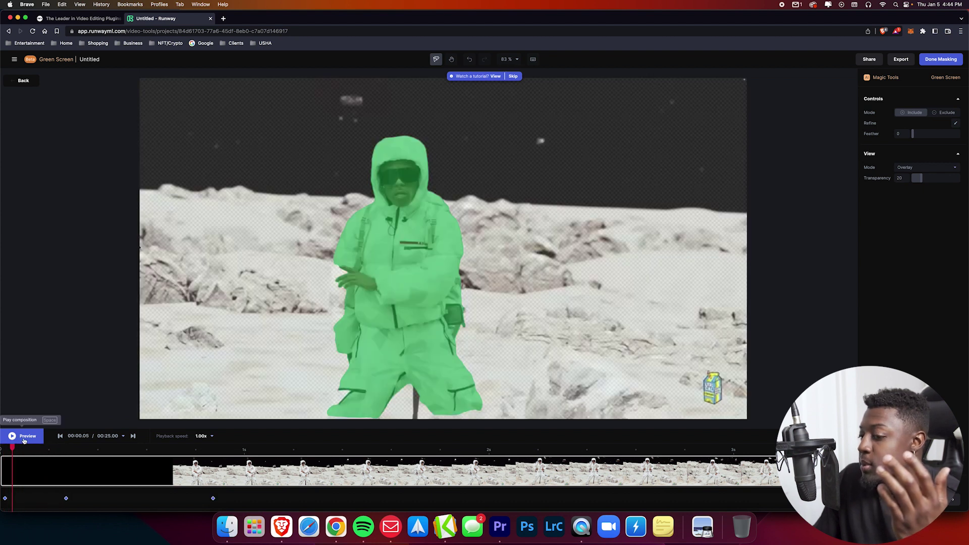
pyautogui.click(337, 296)
pyautogui.click(40, 441)
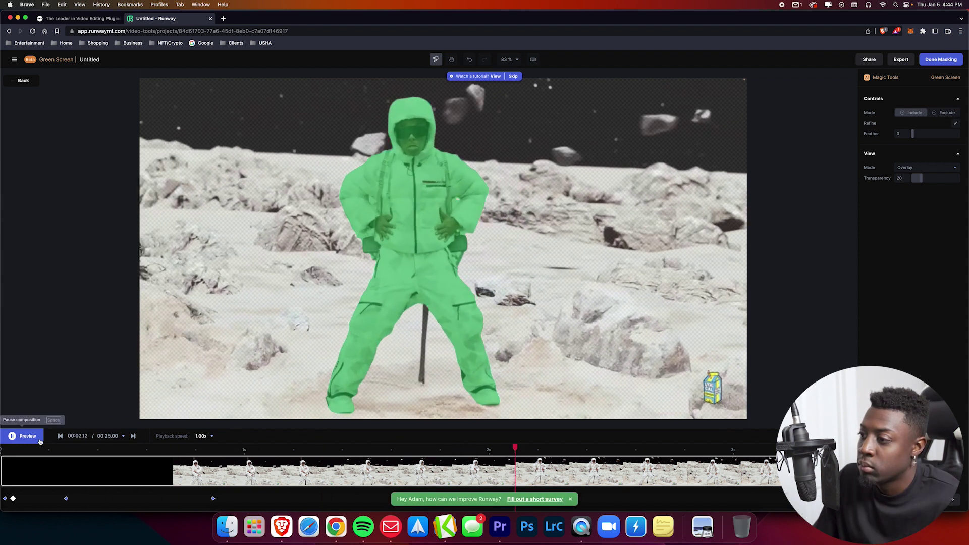
pyautogui.click(60, 437)
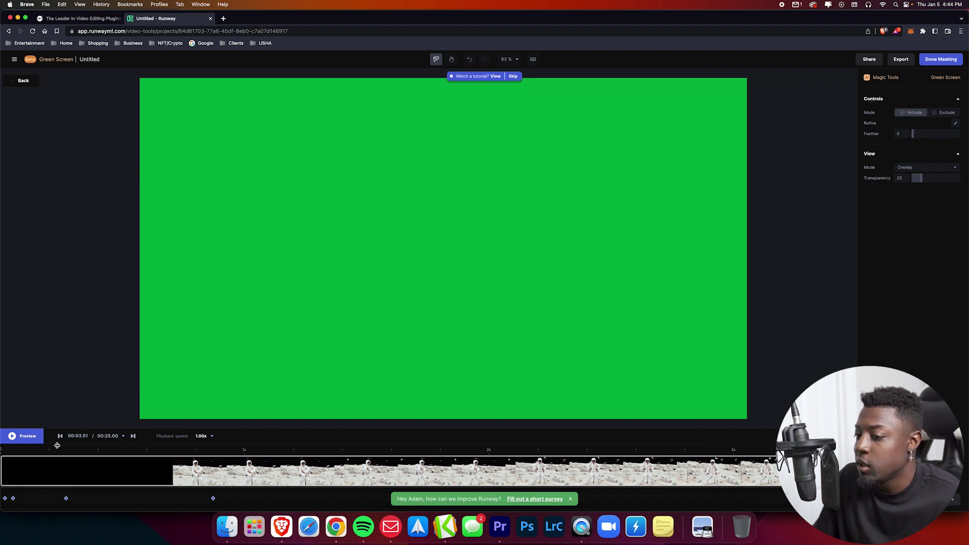
pyautogui.click(54, 450)
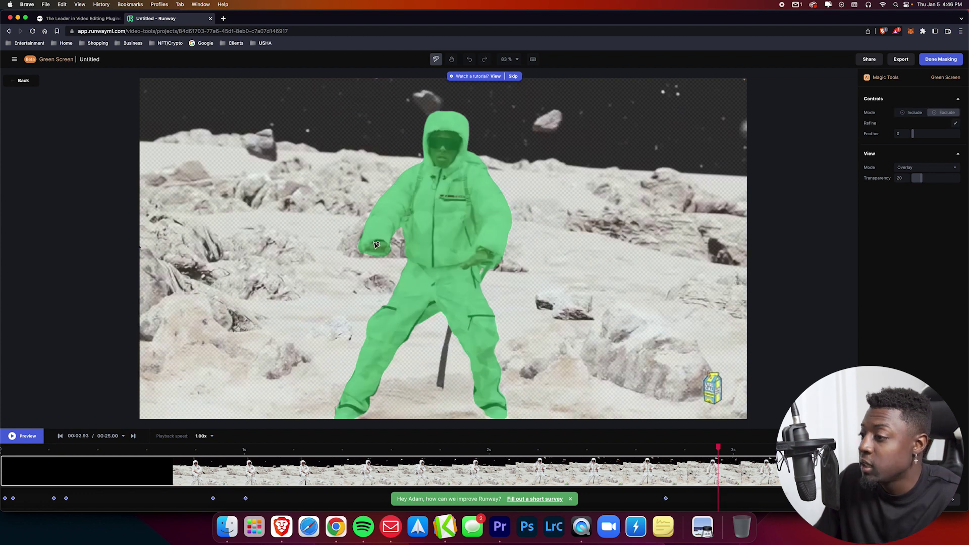
# Step: Add an exclude point on the hand, undo it with Cmd+Z, then play and stop the preview
pyautogui.click(479, 260)
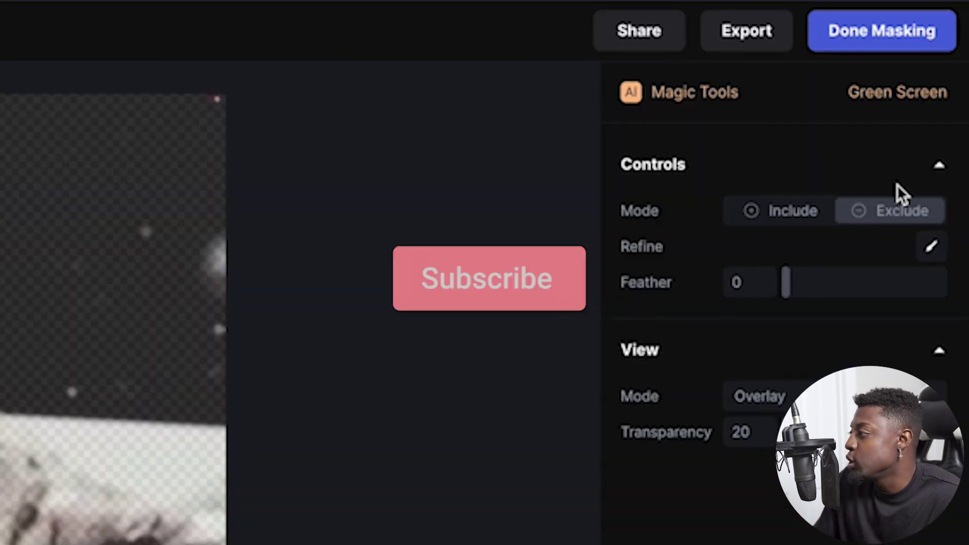
pyautogui.click(941, 113)
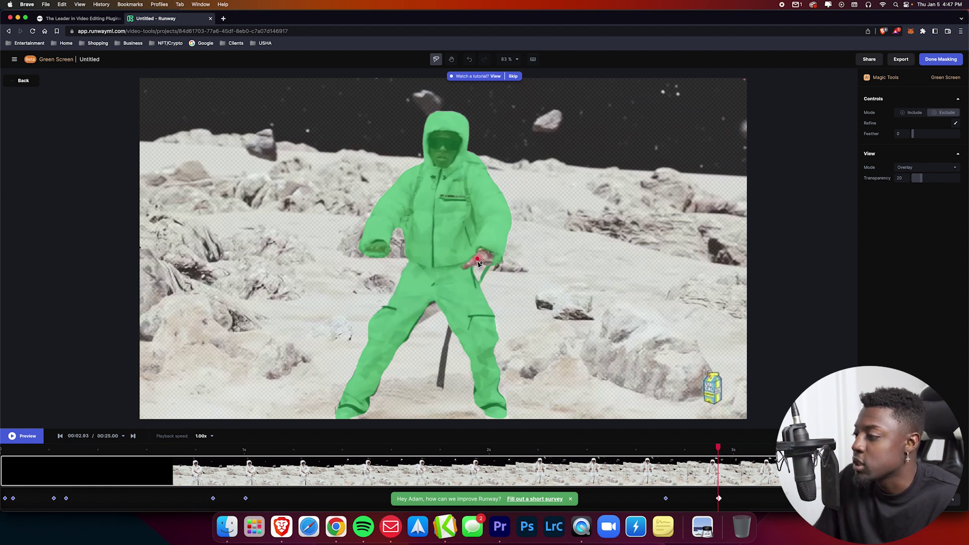
pyautogui.press('super+z')
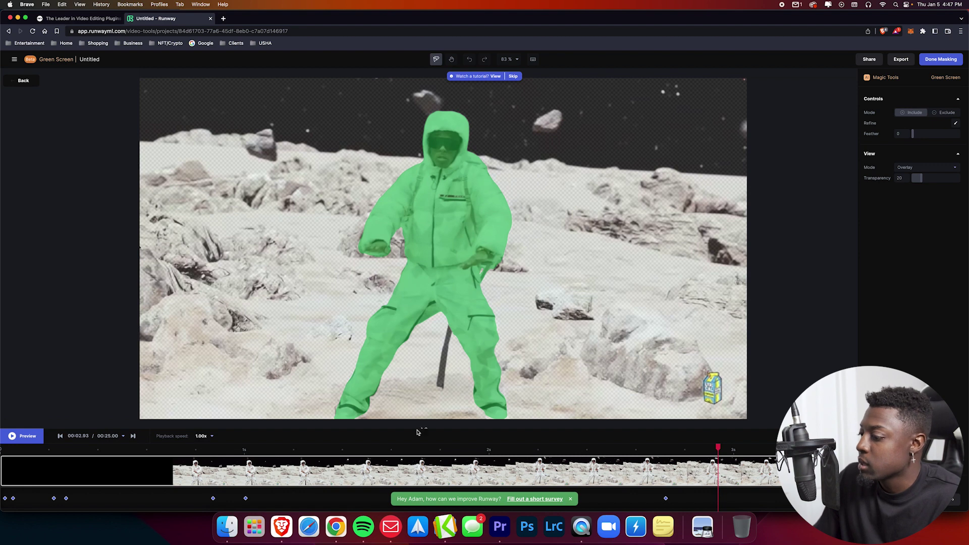
pyautogui.click(34, 452)
pyautogui.press('space')
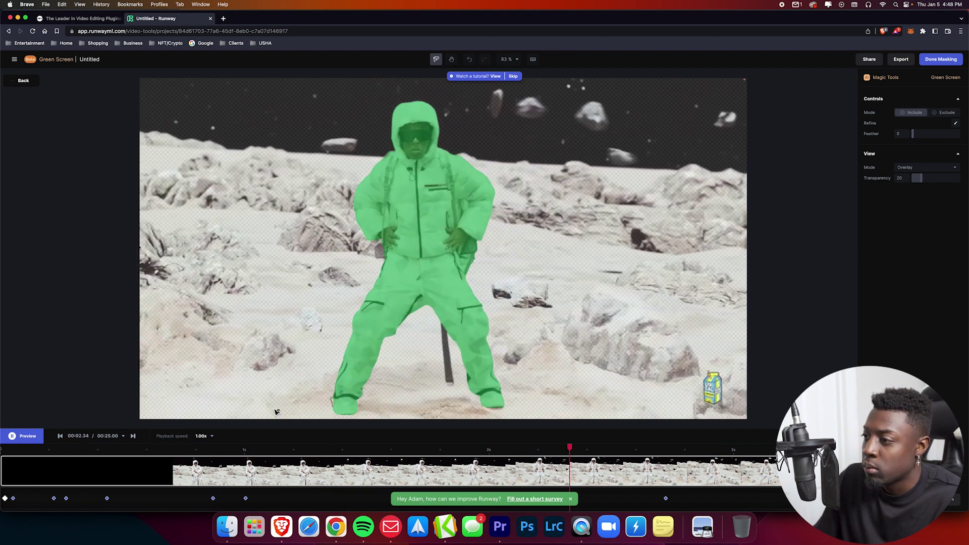
pyautogui.press('space')
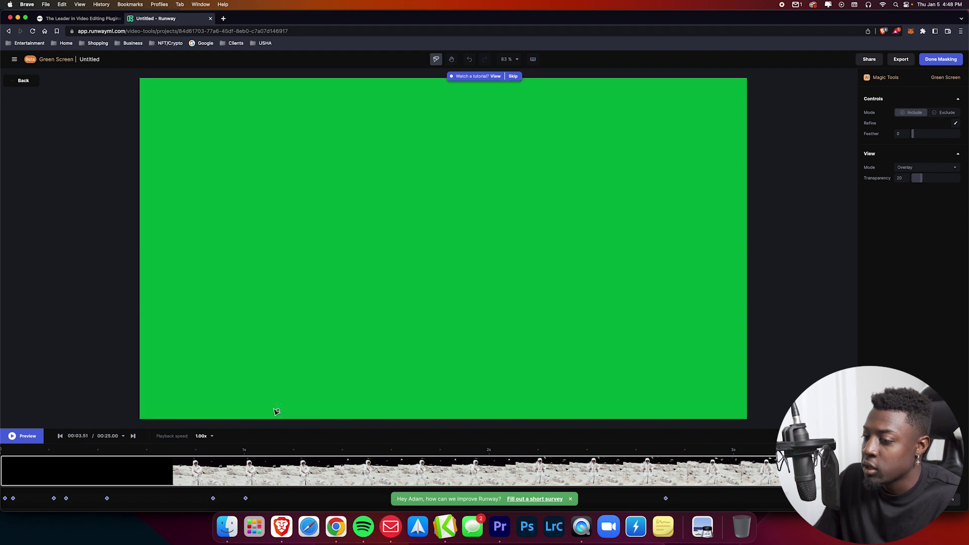
# Step: In the mask export options, try blue, magenta, orange and yellow backgrounds, then keep green
pyautogui.click(16, 438)
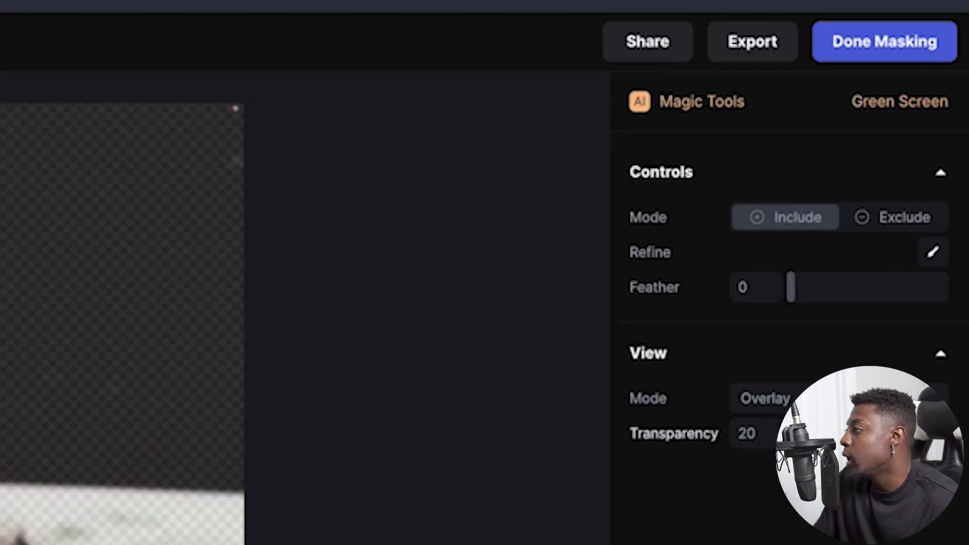
pyautogui.click(721, 47)
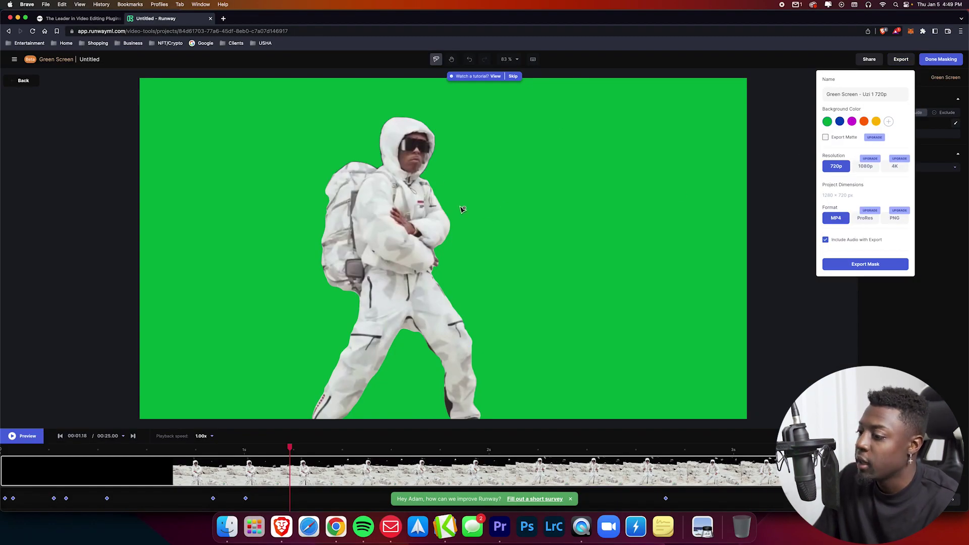
pyautogui.click(840, 122)
pyautogui.click(852, 122)
pyautogui.click(866, 123)
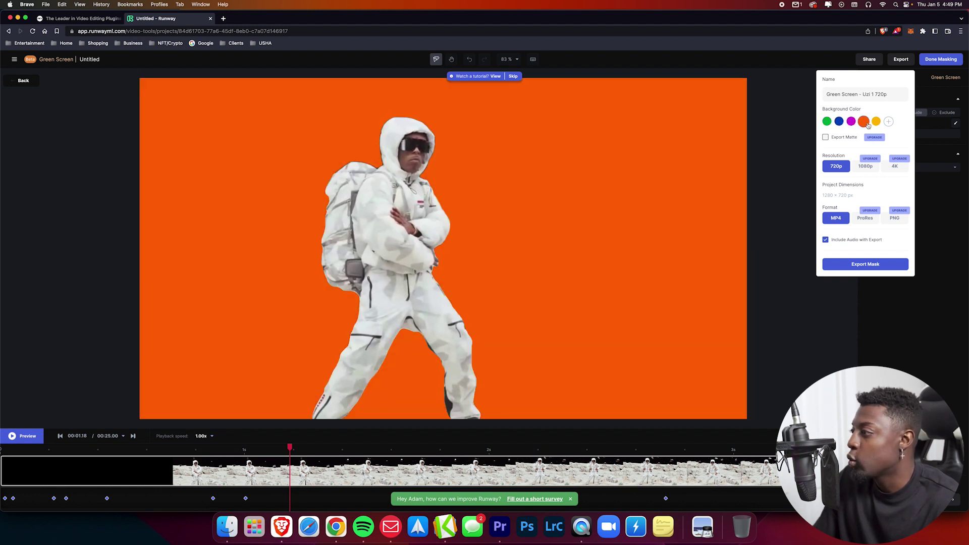
pyautogui.click(877, 121)
pyautogui.click(827, 121)
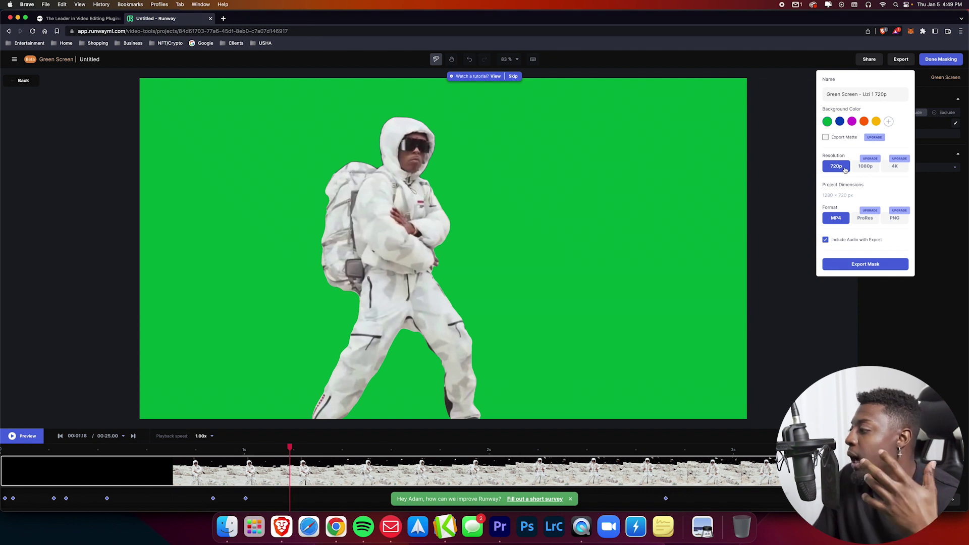
# Step: Export the mask as a 720p MP4 without audio and go to the Assets page
pyautogui.click(826, 240)
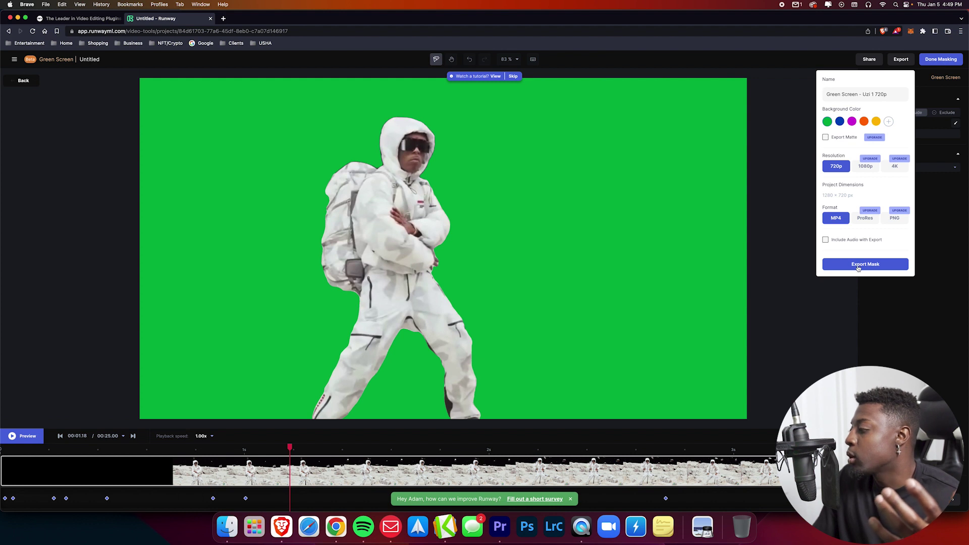
pyautogui.click(859, 265)
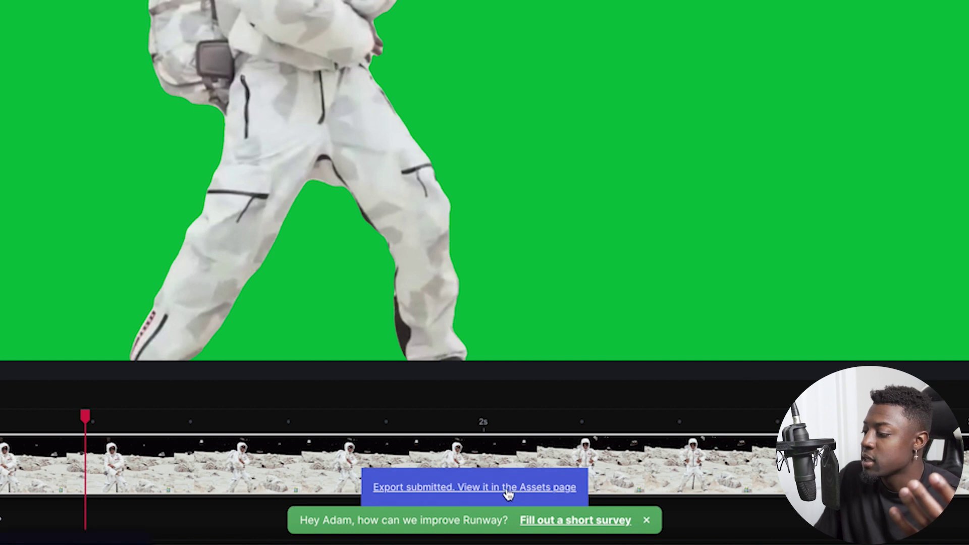
pyautogui.click(508, 490)
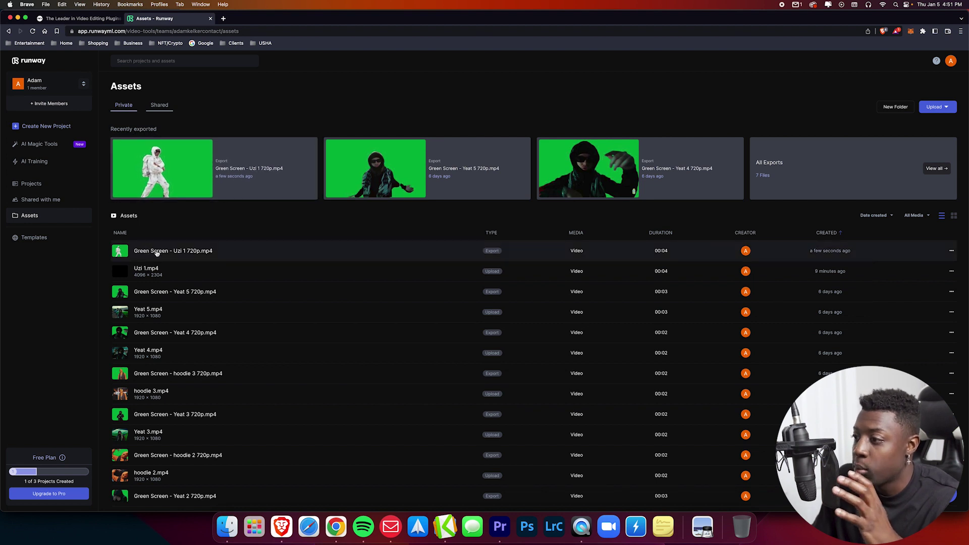
# Step: Download the Green Screen - Uzi 1 720p export from its row's options menu
pyautogui.click(953, 253)
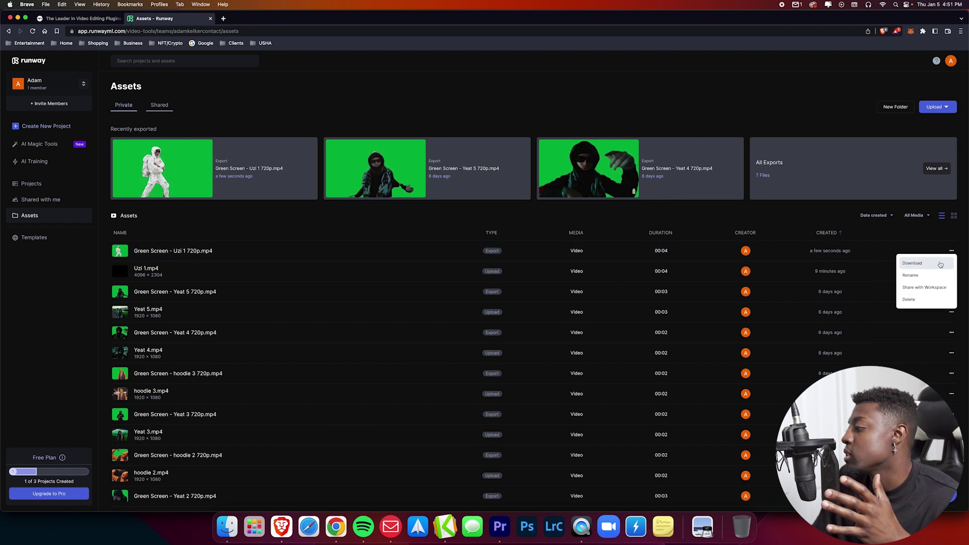
pyautogui.click(940, 263)
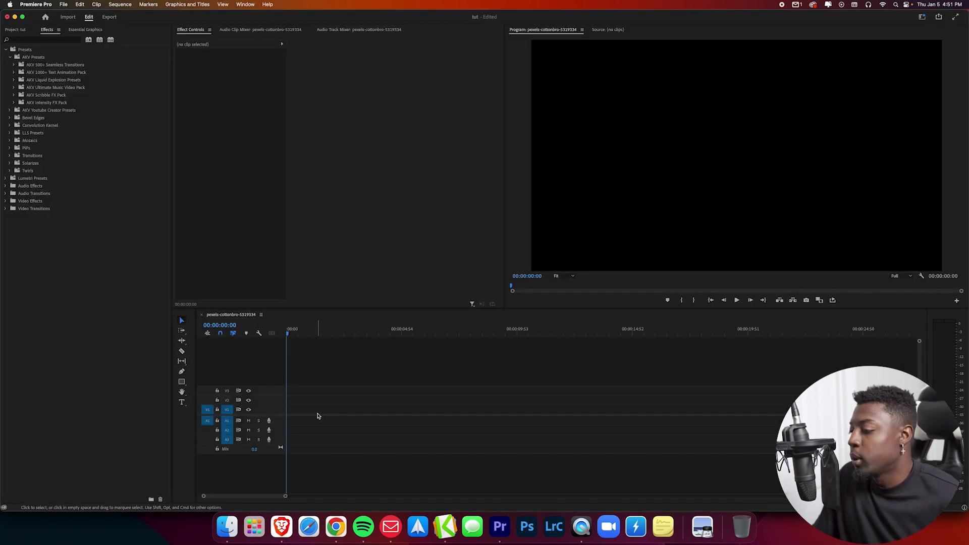
# Step: Put Uzi 1.mp4 on V1, matching the sequence to it, and the Green Screen clip on V2
pyautogui.click(10, 58)
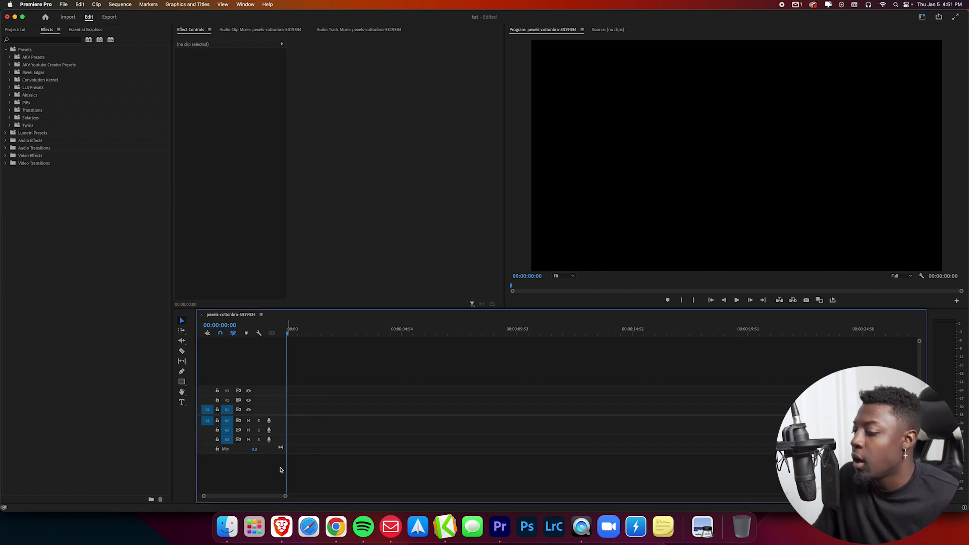
pyautogui.click(227, 527)
pyautogui.moveTo(554, 203); pyautogui.dragTo(282, 411)
pyautogui.click(549, 277)
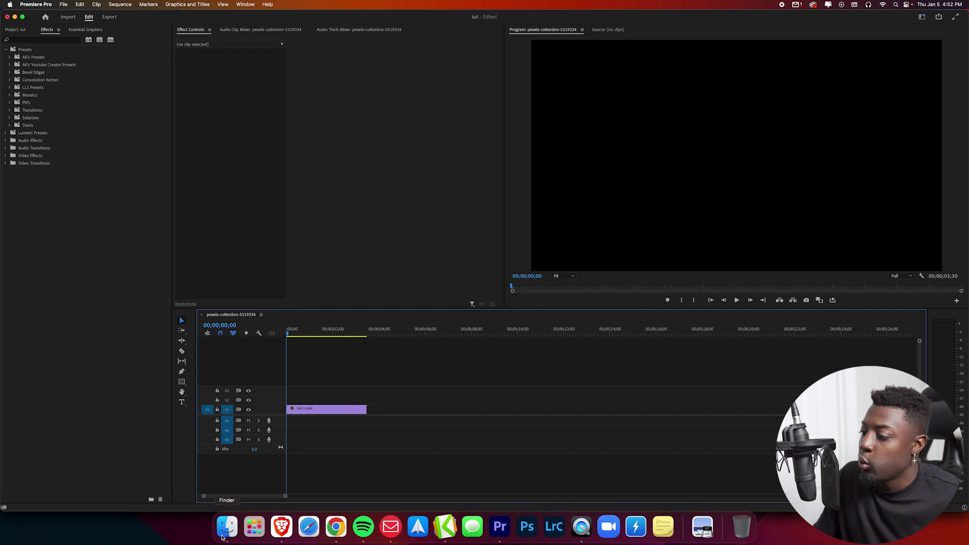
pyautogui.click(227, 527)
pyautogui.moveTo(680, 204); pyautogui.dragTo(292, 400)
pyautogui.click(303, 335)
# Step: Toggle the V1 and V2 track visibility to compare layers, then right-click the Green Screen clip
pyautogui.click(285, 409)
pyautogui.press('Right')
pyautogui.press('Right')
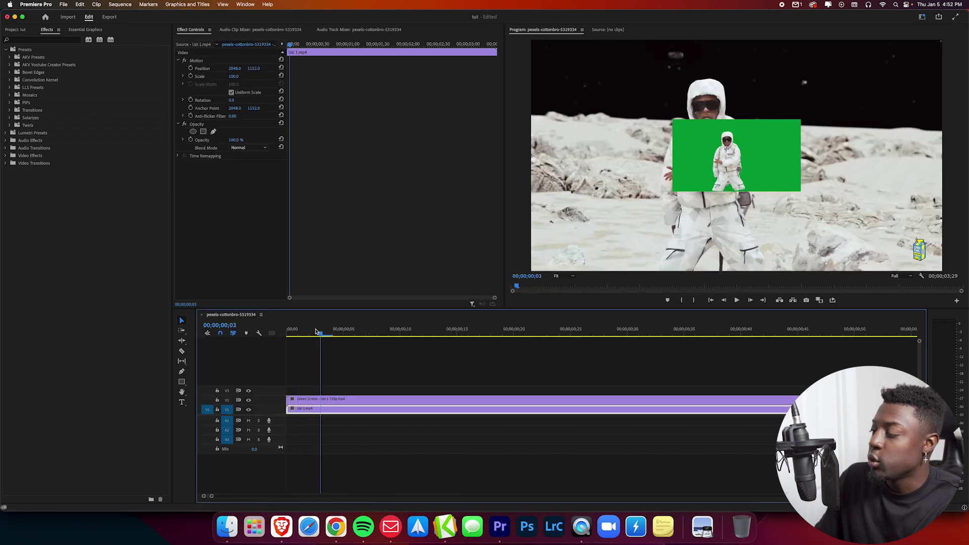
pyautogui.click(248, 410)
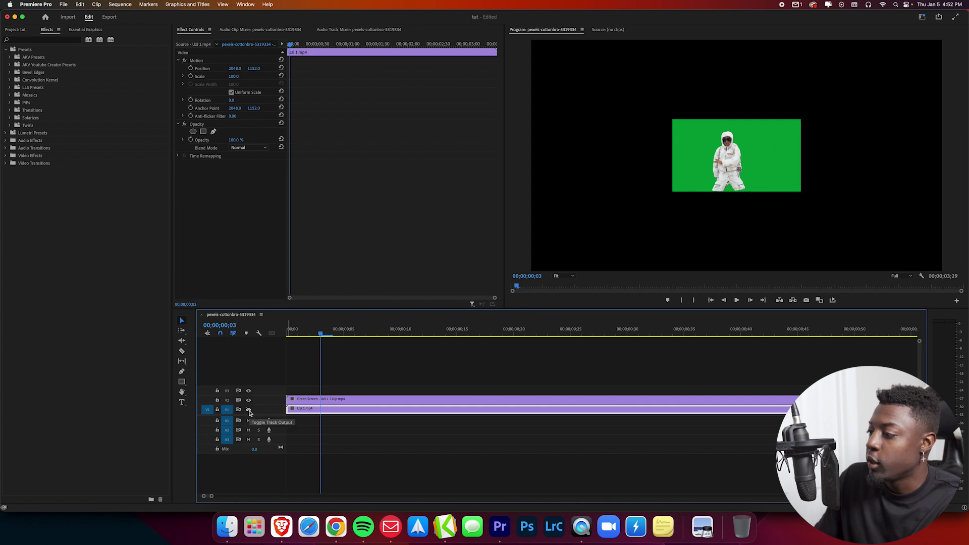
pyautogui.click(249, 410)
pyautogui.click(249, 401)
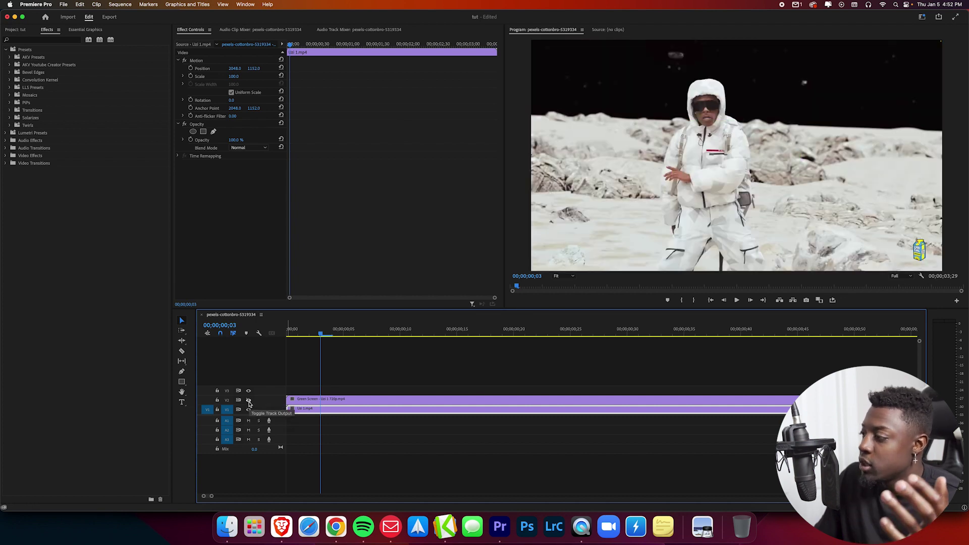
pyautogui.click(248, 401)
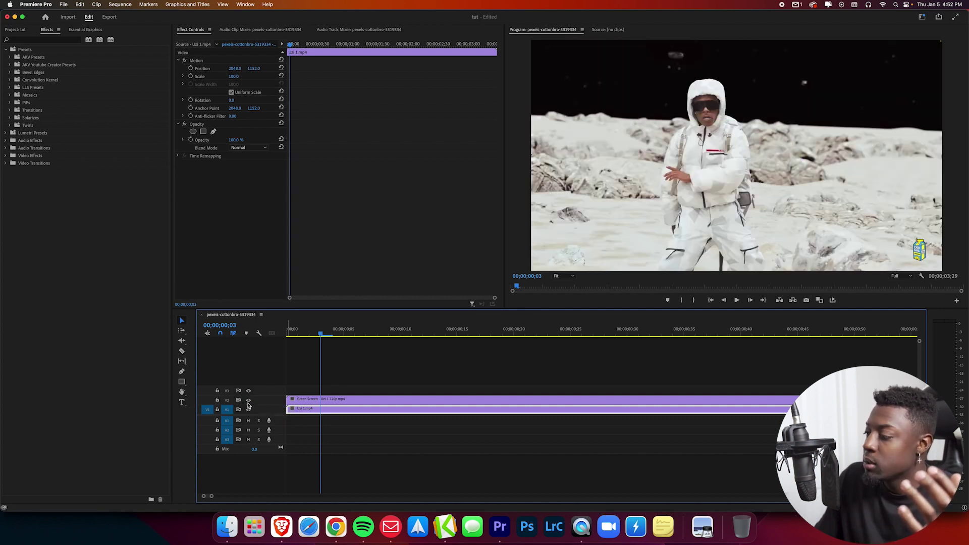
pyautogui.click(338, 402)
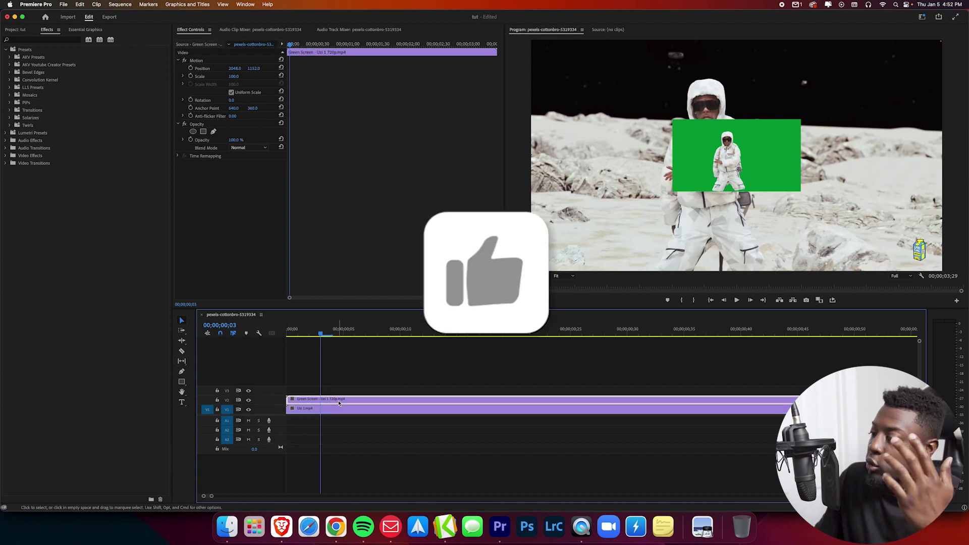
pyautogui.rightClick(339, 402)
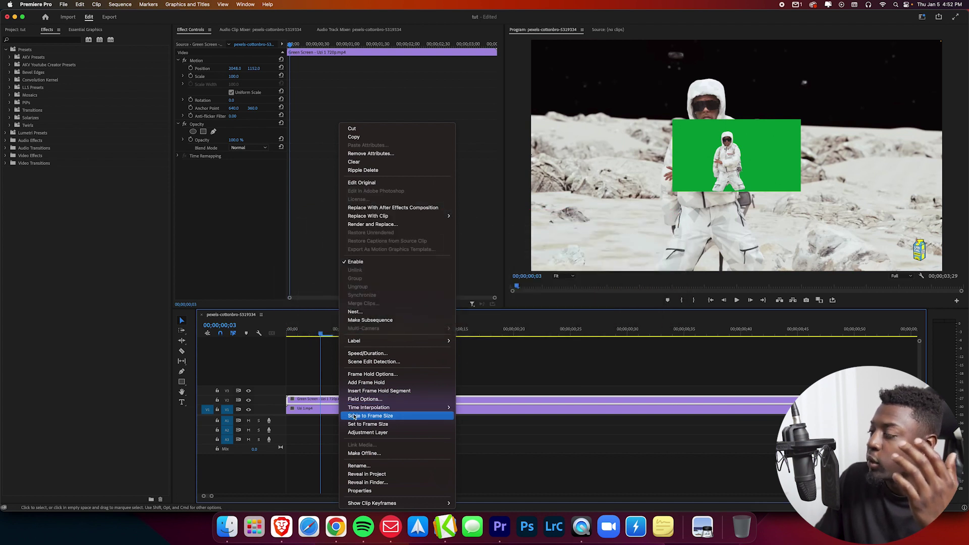
# Step: Fit the green-screen clip to the frame, reset it, then set its scale to 110
pyautogui.click(354, 417)
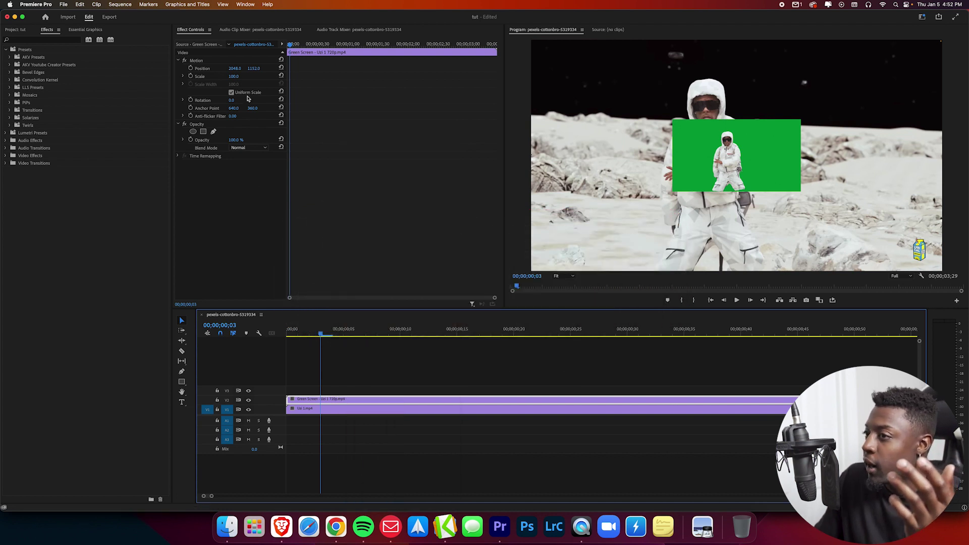
pyautogui.moveTo(235, 81)
pyautogui.mouseDown()
pyautogui.moveTo(327, 80)
pyautogui.moveTo(235, 81)
pyautogui.mouseUp()
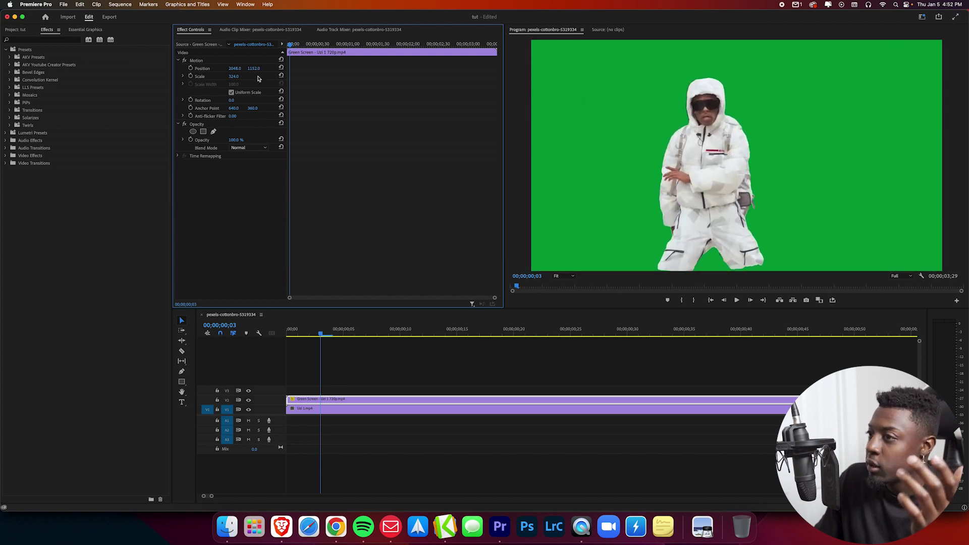
pyautogui.click(630, 315)
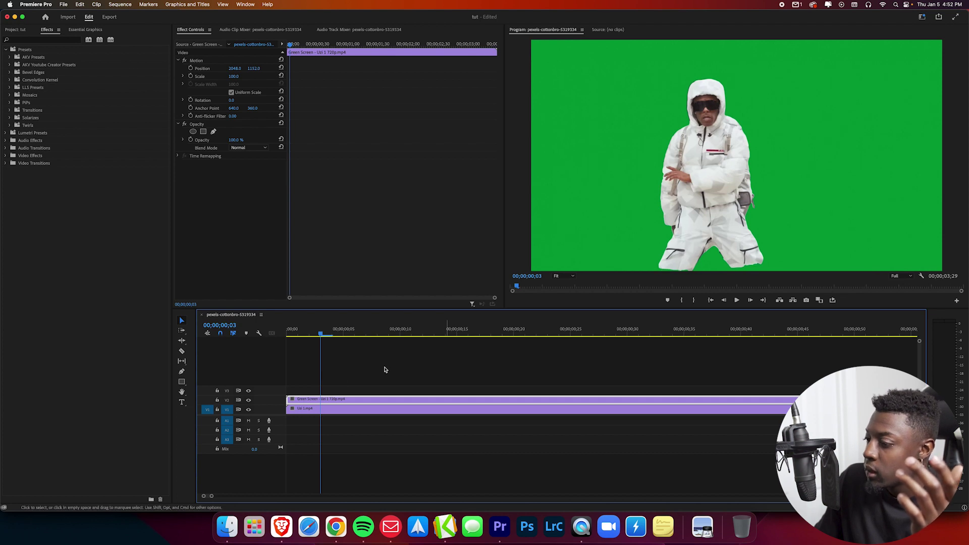
pyautogui.click(236, 75)
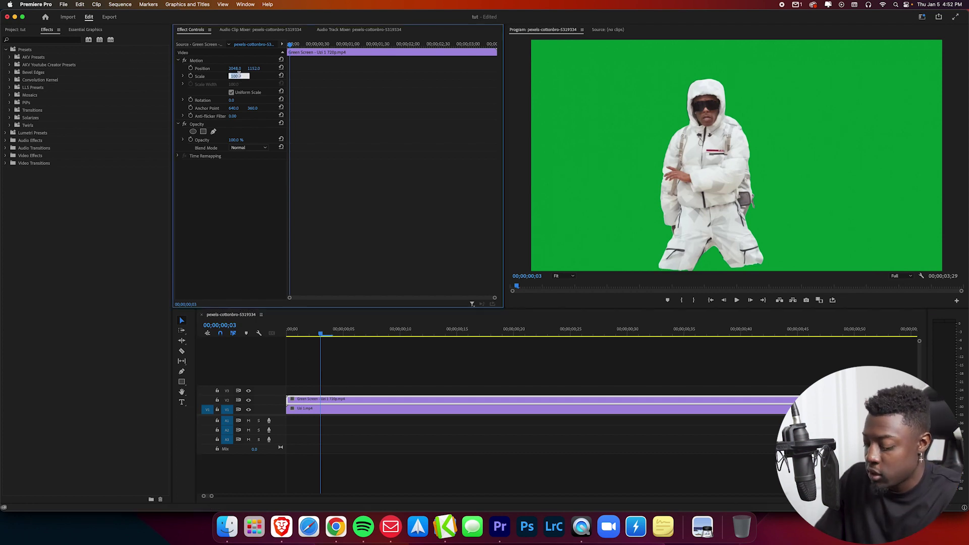
pyautogui.write('110')
pyautogui.press('Return')
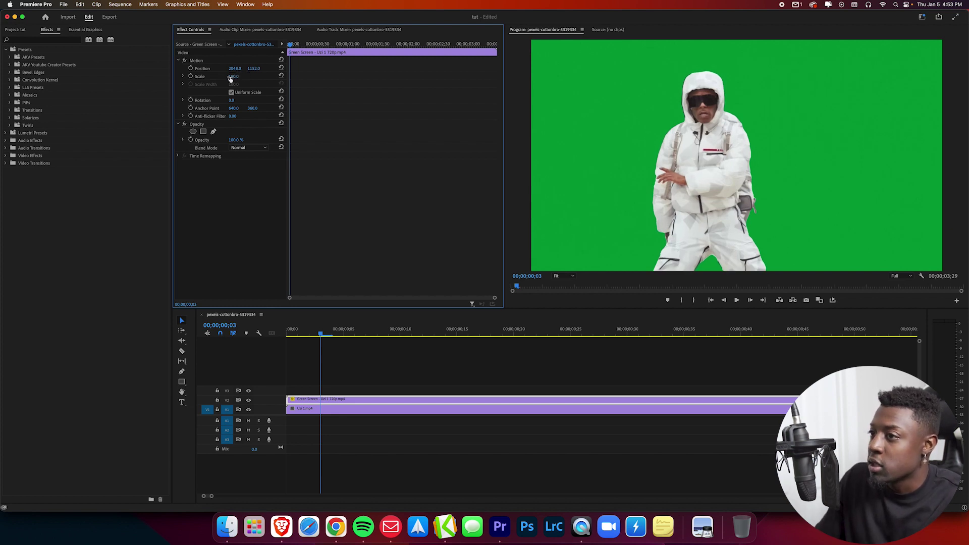
# Step: Hide the dancer track and set the Uzi 1 moon clip's scale to 110
pyautogui.click(249, 400)
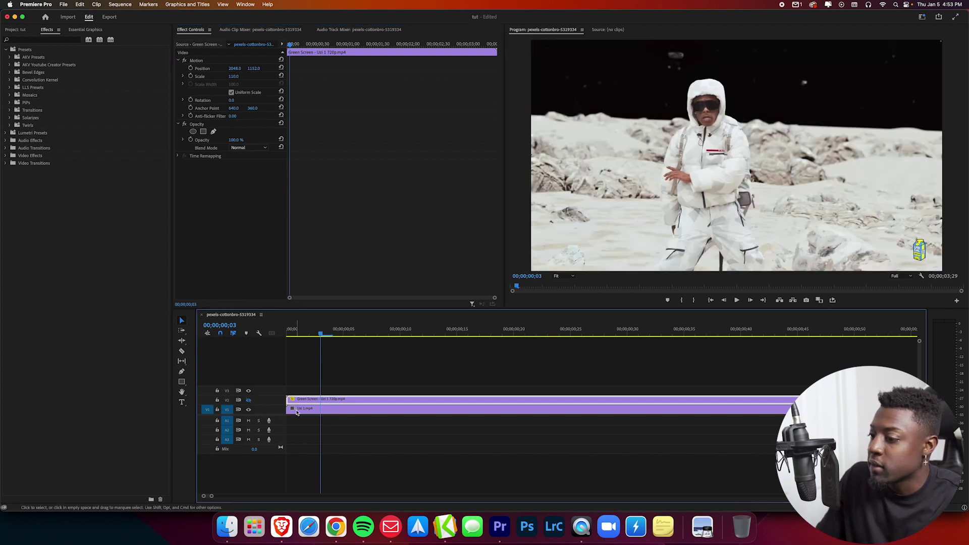
pyautogui.click(297, 413)
pyautogui.click(235, 76)
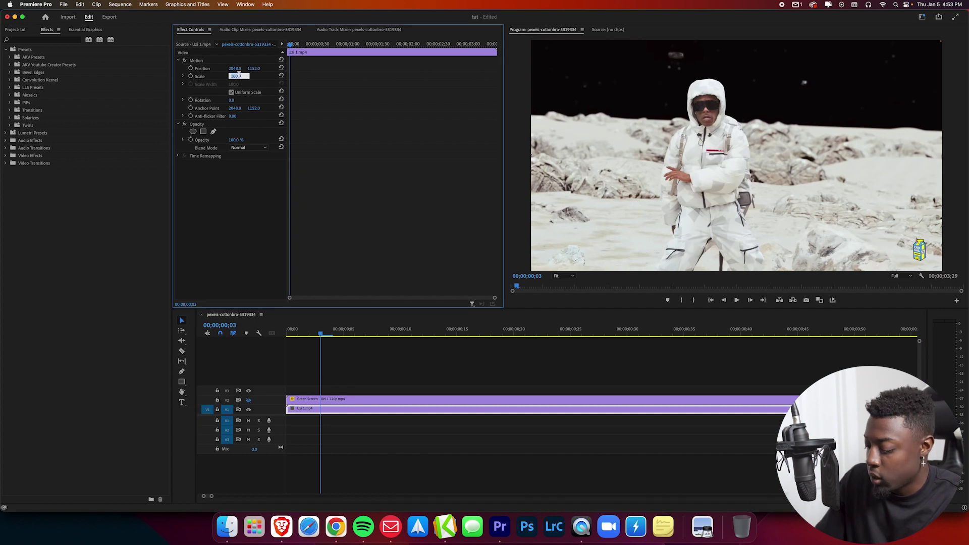
pyautogui.write('110')
pyautogui.press('Return')
# Step: Show the dancer track again and play the sequence, fitting and re-zooming the timeline
pyautogui.click(249, 400)
pyautogui.press('space')
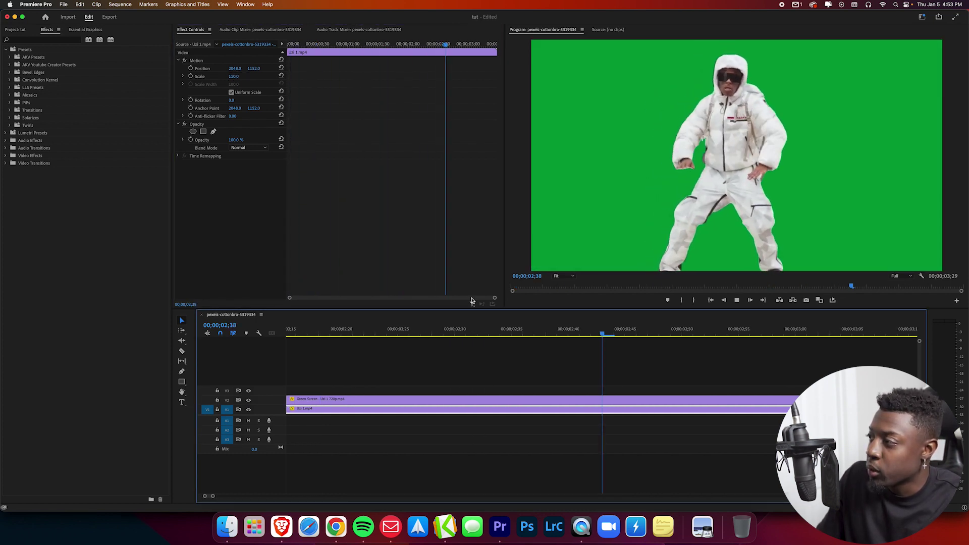
pyautogui.press('\\')
pyautogui.click(328, 331)
pyautogui.press('\\')
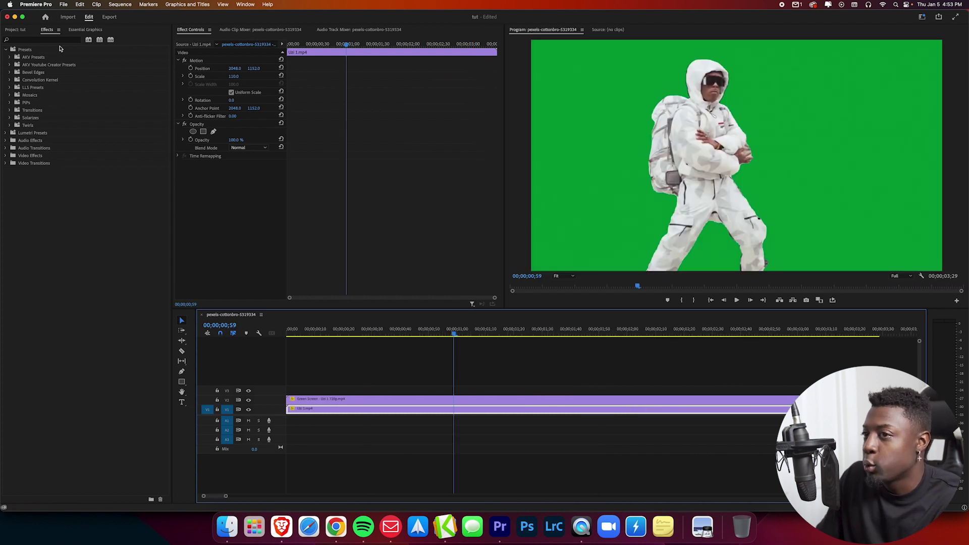
pyautogui.click(52, 40)
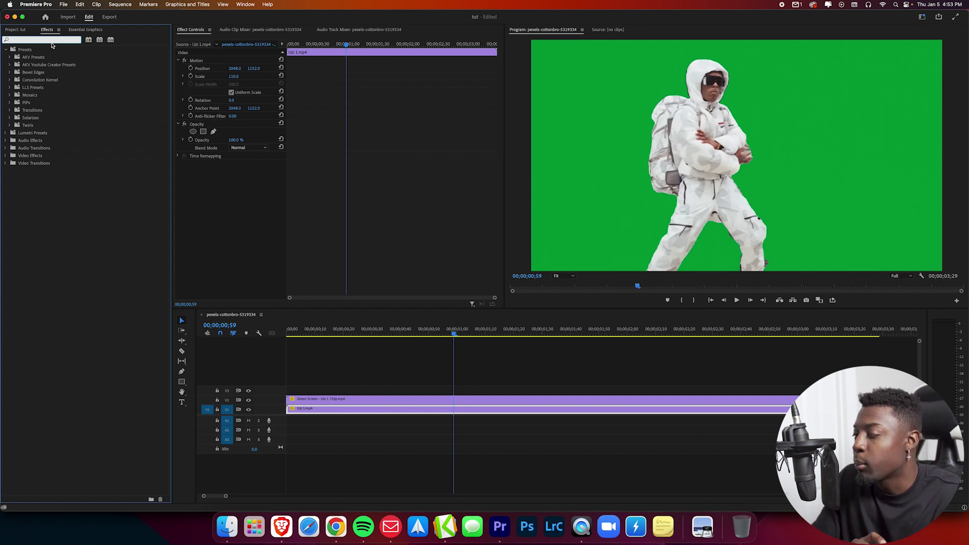
# Step: Apply Ultra Key to the Green Screen clip and eyedrop the green backdrop as the key colour
pyautogui.write('ultra')
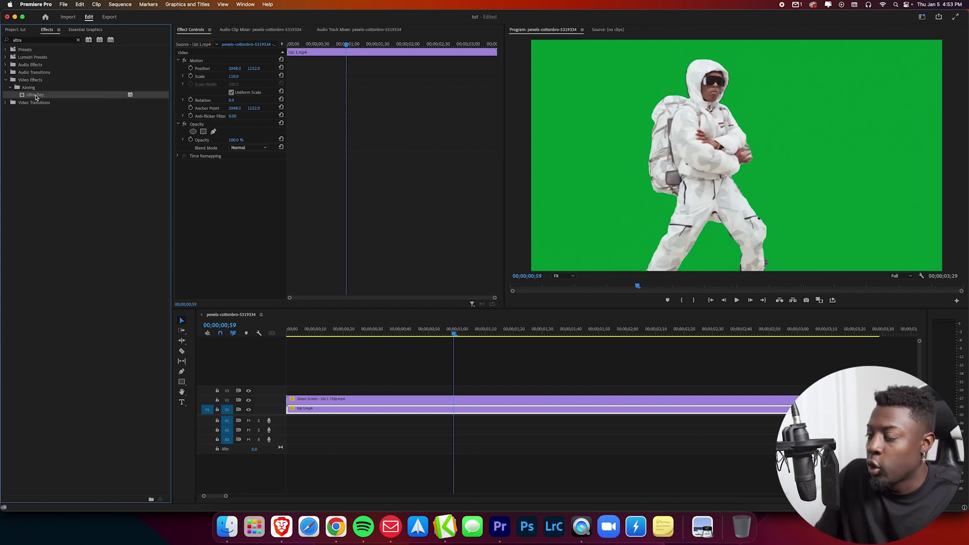
pyautogui.moveTo(35, 94); pyautogui.dragTo(439, 402)
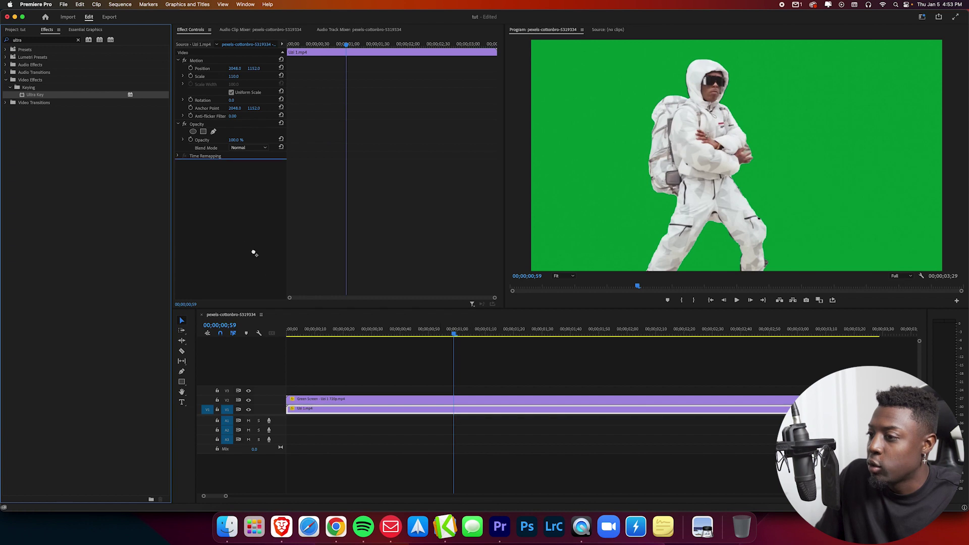
pyautogui.click(353, 399)
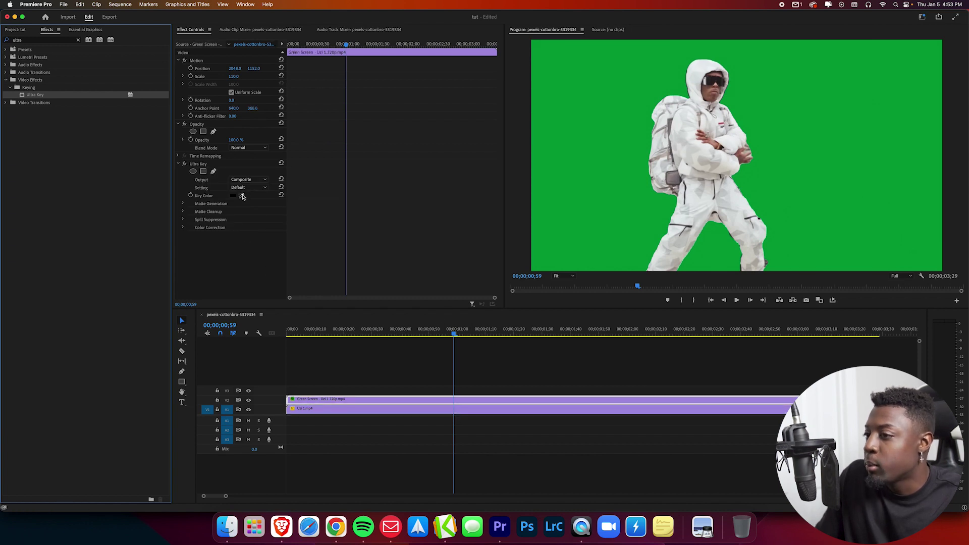
pyautogui.click(242, 195)
pyautogui.click(562, 101)
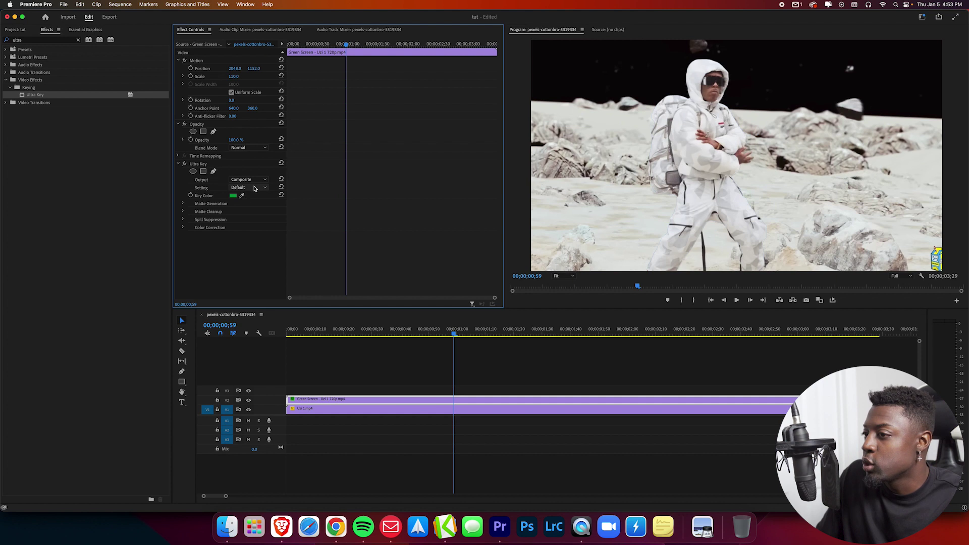
# Step: Set Ultra Key's Setting to Aggressive and return the playhead to the sequence start
pyautogui.click(251, 188)
pyautogui.click(252, 195)
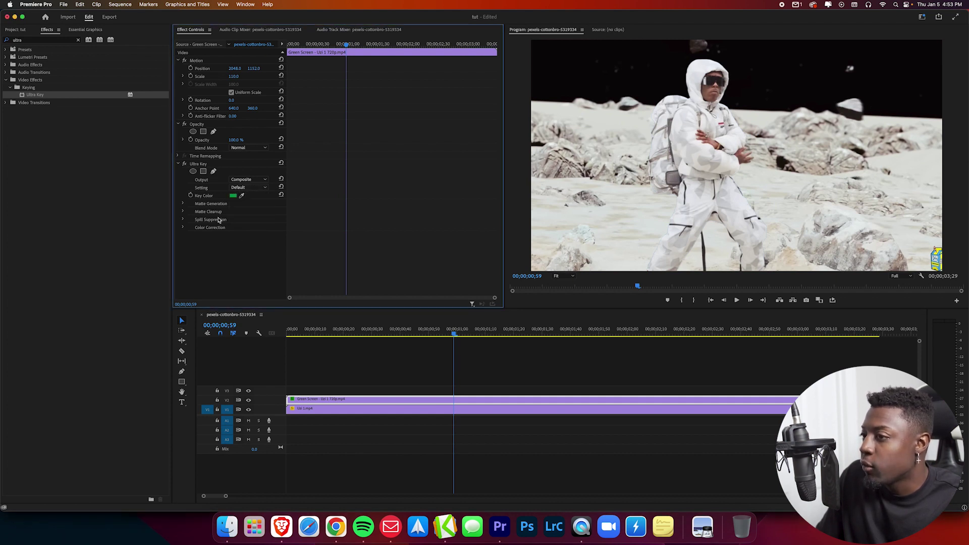
pyautogui.click(254, 188)
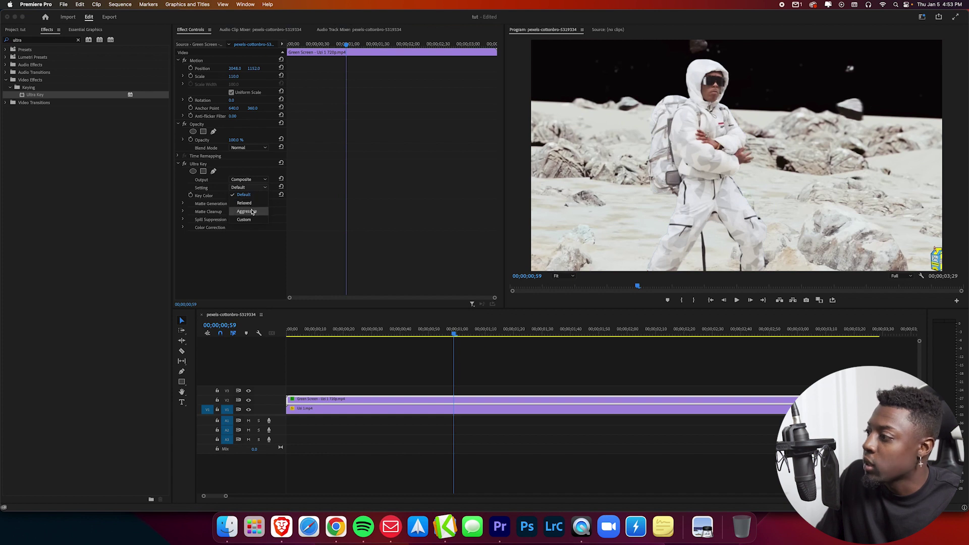
pyautogui.click(250, 211)
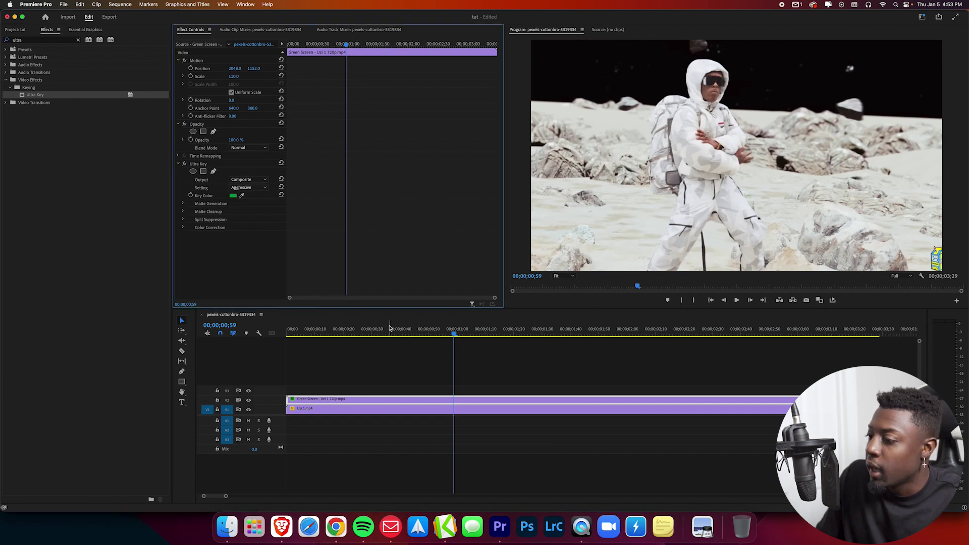
pyautogui.click(389, 331)
pyautogui.click(712, 301)
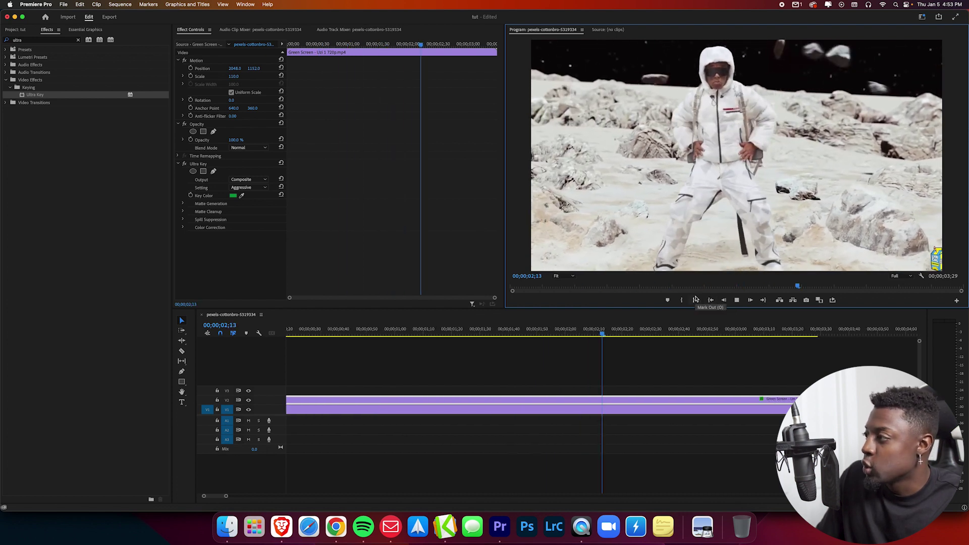
# Step: Hide the V1 moon footage and play back to check the dancer's key on black, then bring up Finder
pyautogui.click(249, 410)
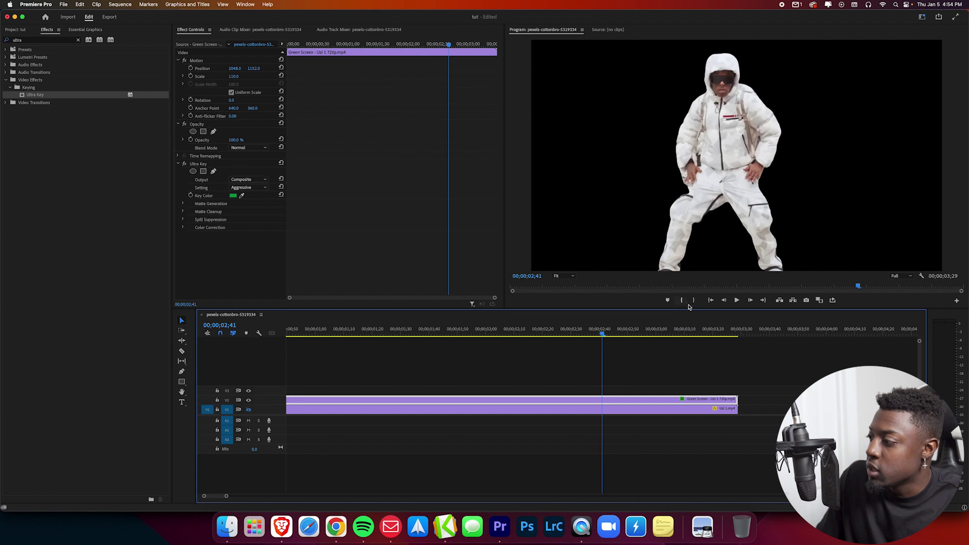
pyautogui.press('space')
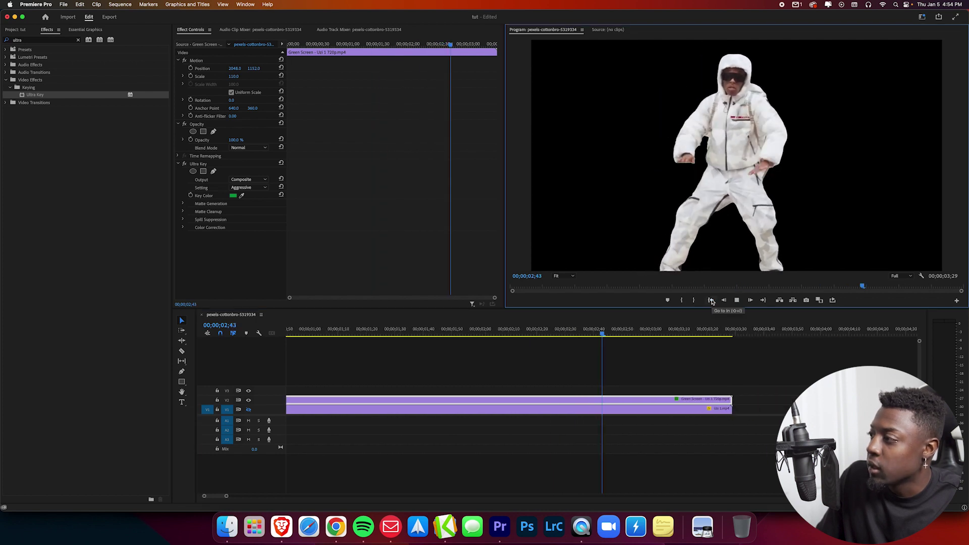
pyautogui.press('space')
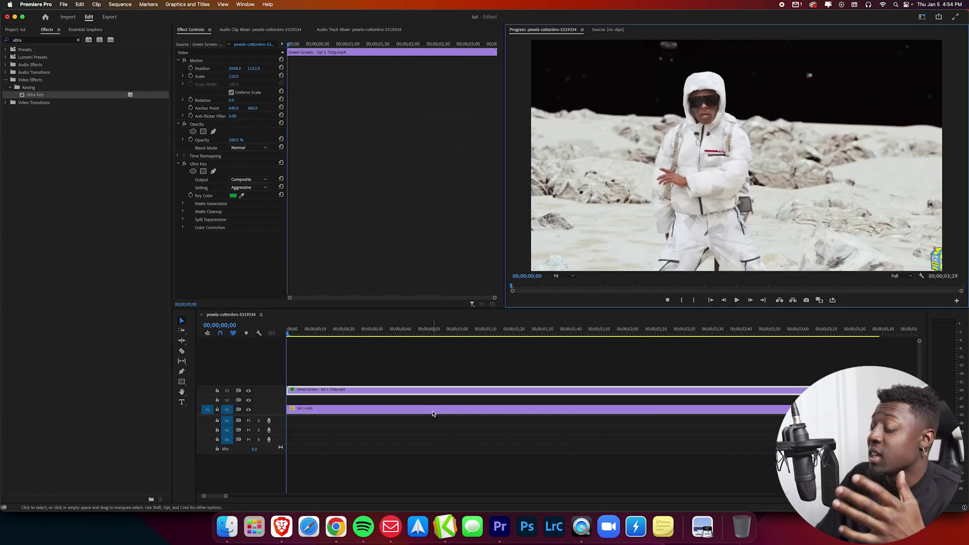
pyautogui.click(257, 388)
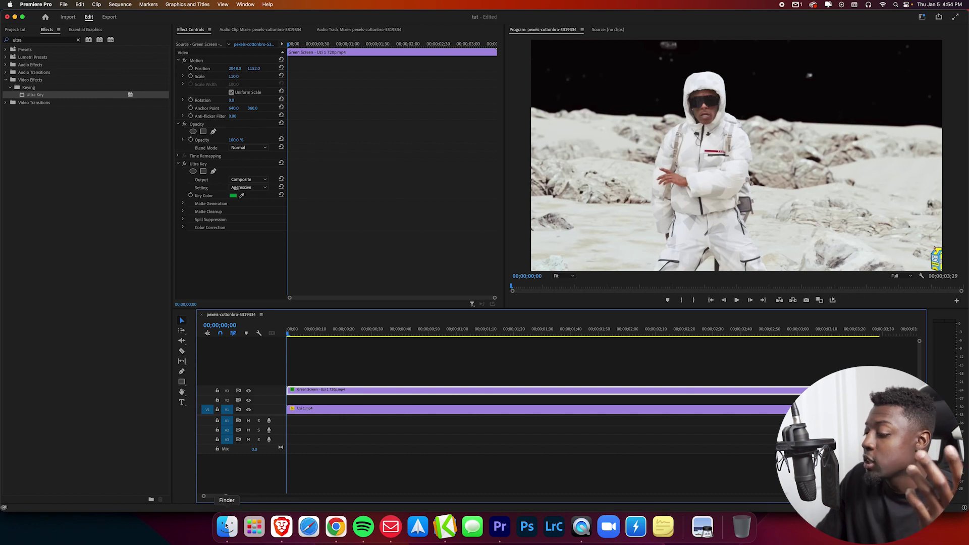
pyautogui.click(226, 527)
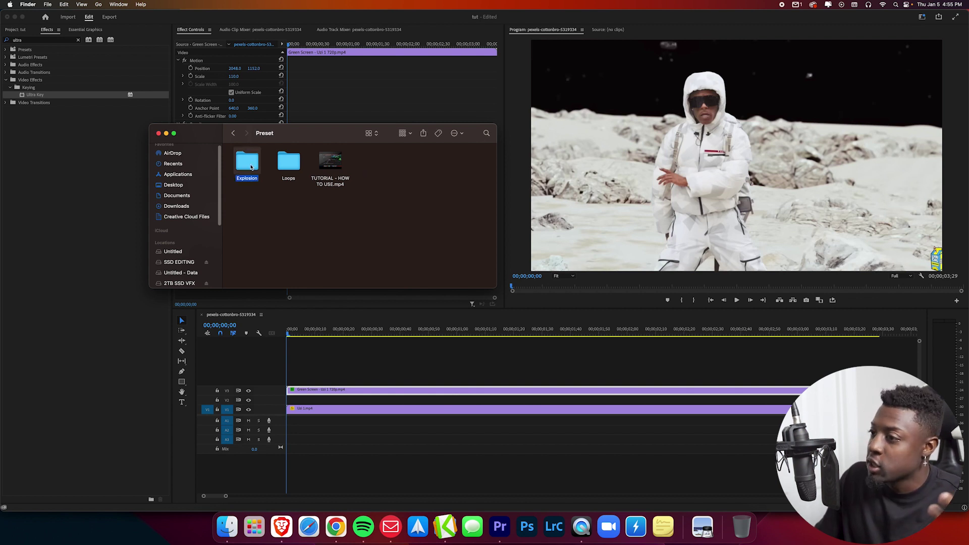
# Step: Open Loops, then Glow, in the Preset folder to show the Blue.mov through Yellow.mov clips
pyautogui.doubleClick(248, 162)
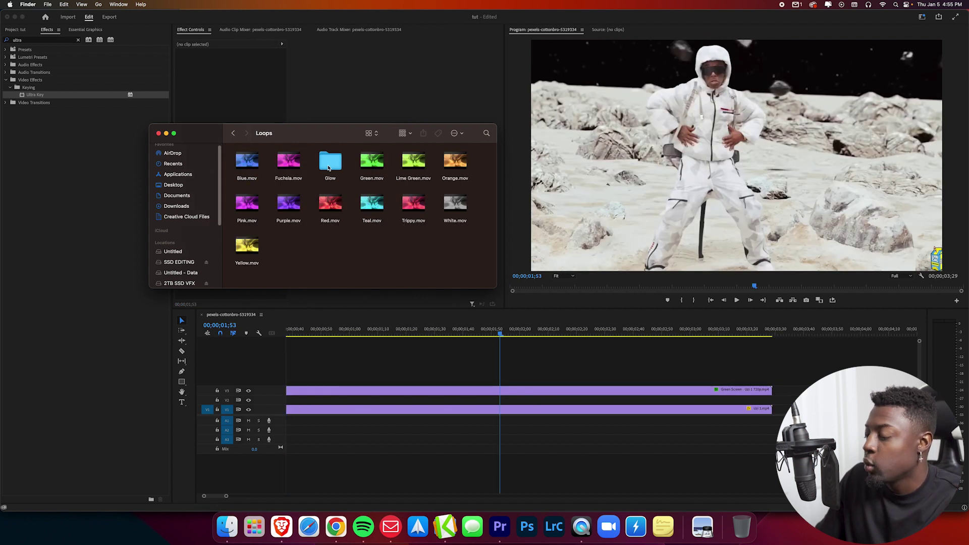
pyautogui.doubleClick(329, 168)
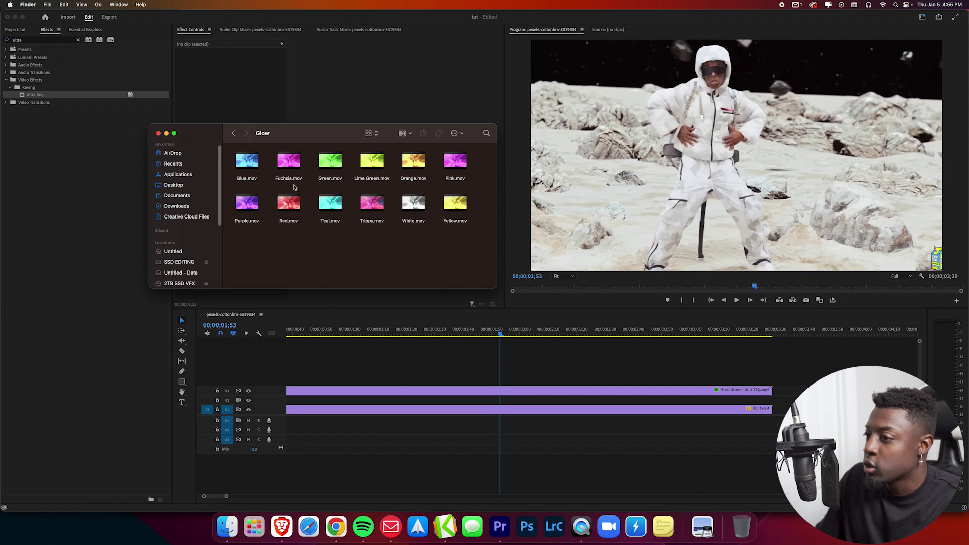
# Step: Place Blue.mov on V2 with Screen blend mode and play the composite from the start
pyautogui.moveTo(247, 171); pyautogui.dragTo(361, 402)
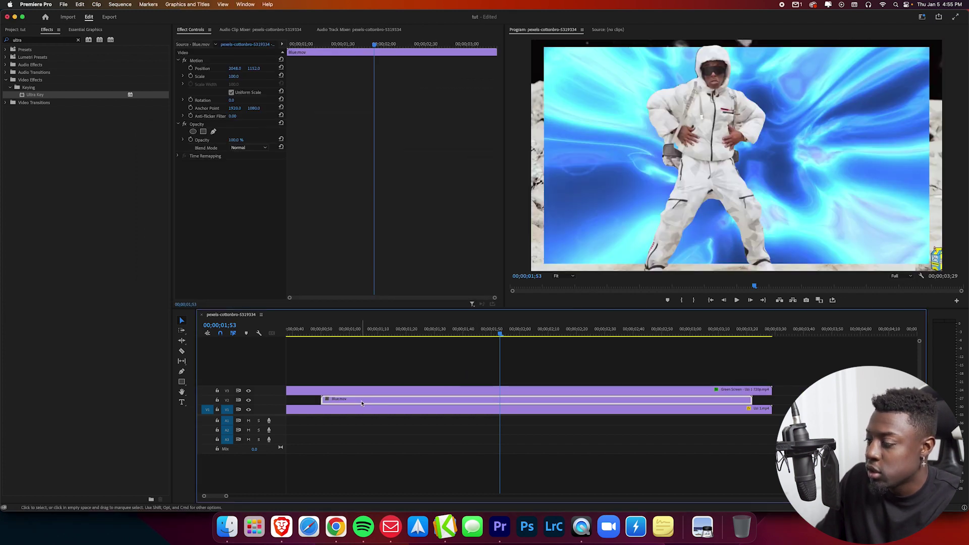
pyautogui.click(255, 147)
pyautogui.click(250, 212)
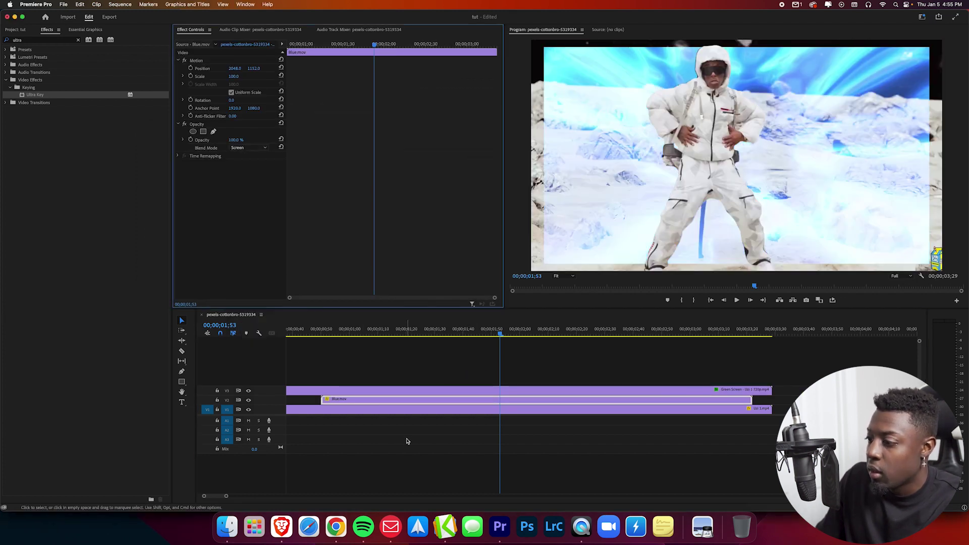
pyautogui.rightClick(406, 408)
pyautogui.click(711, 300)
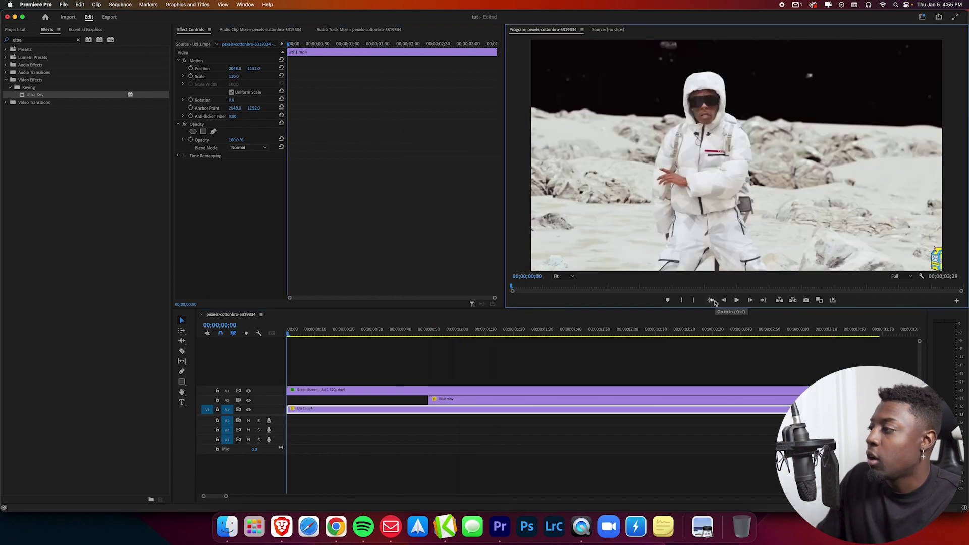
pyautogui.press('space')
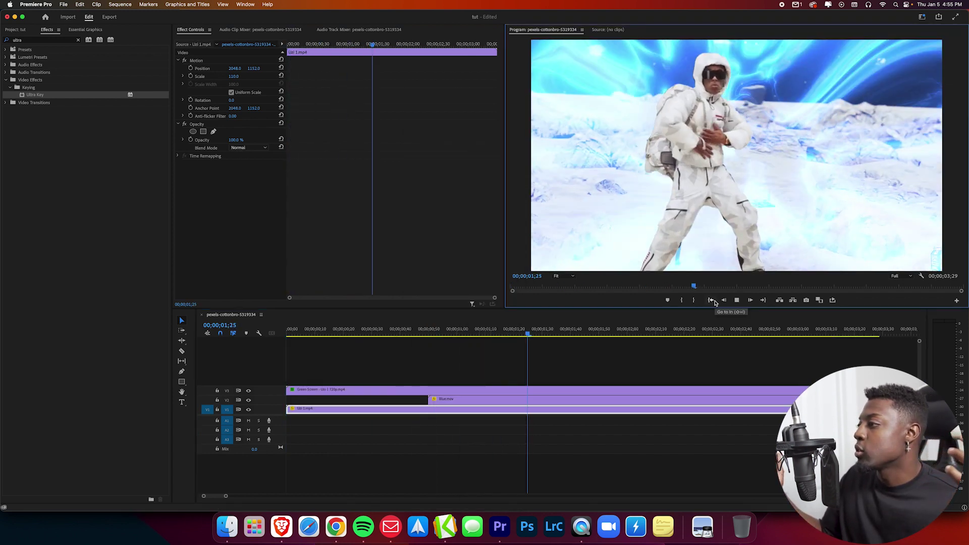